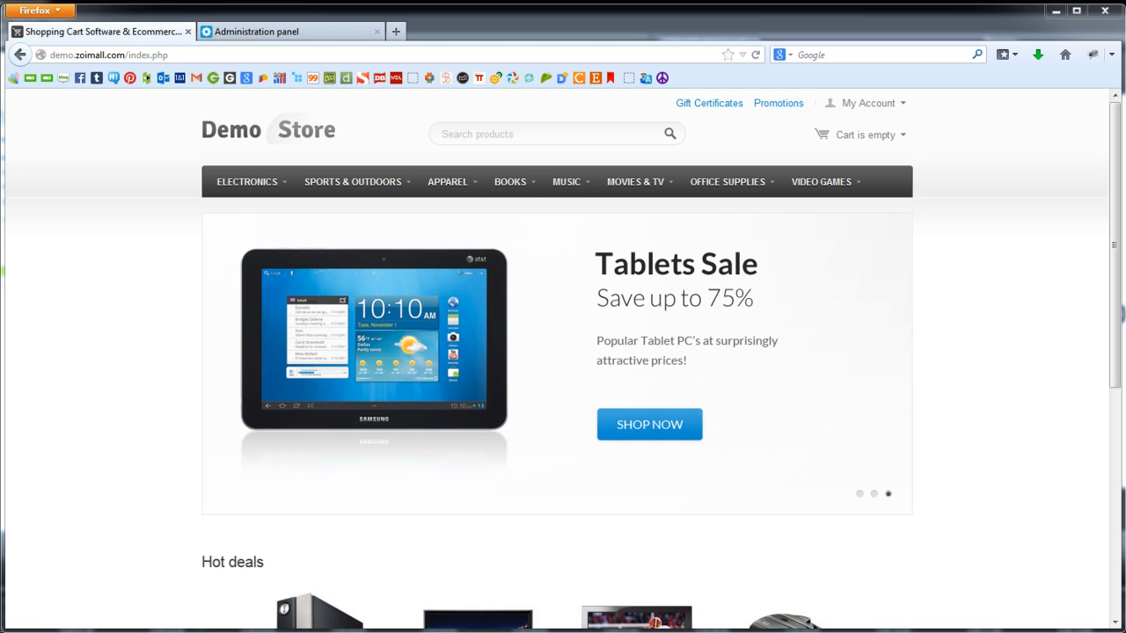
Step: Open the 100g Pants quick view in Men's Clothing under Apparel and examine its colour variants and size choices
mouse_move(460, 196)
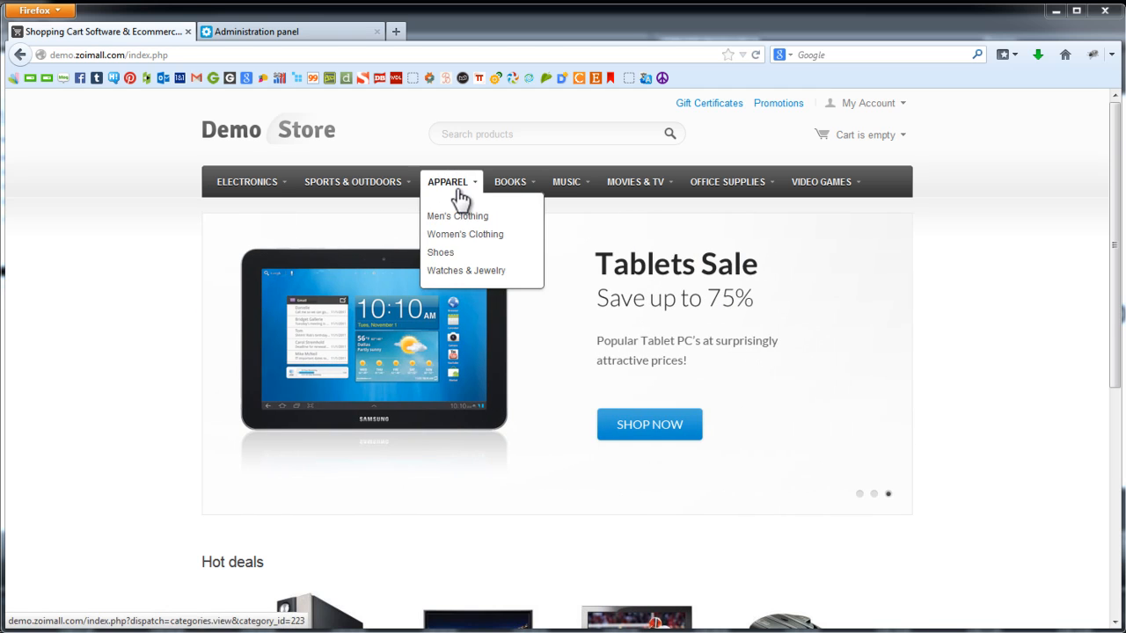
click(457, 216)
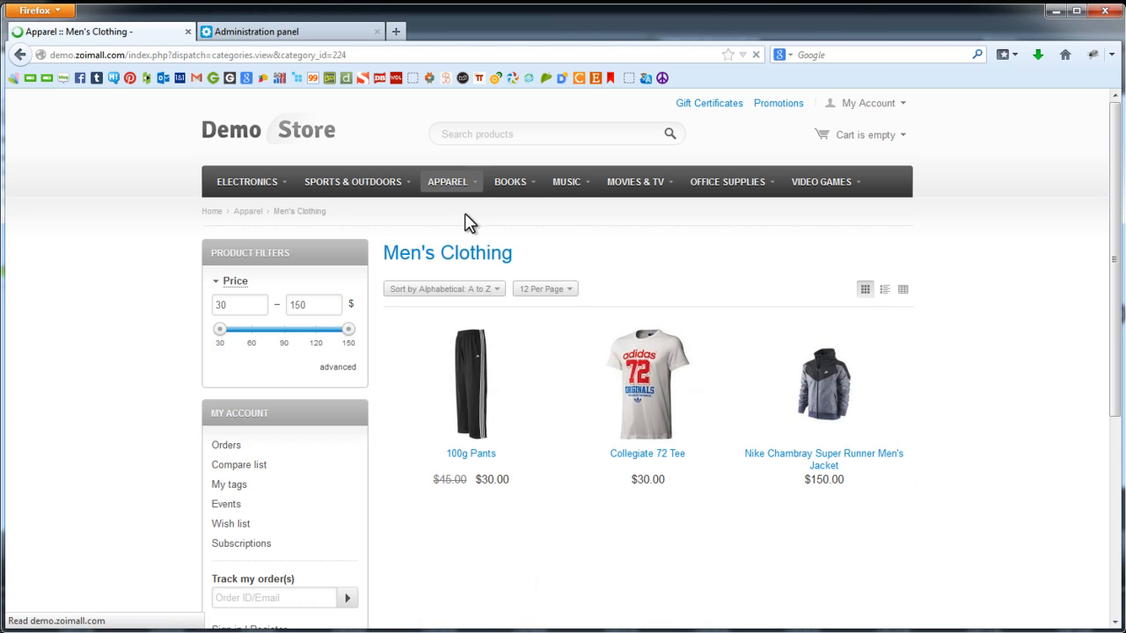
click(450, 389)
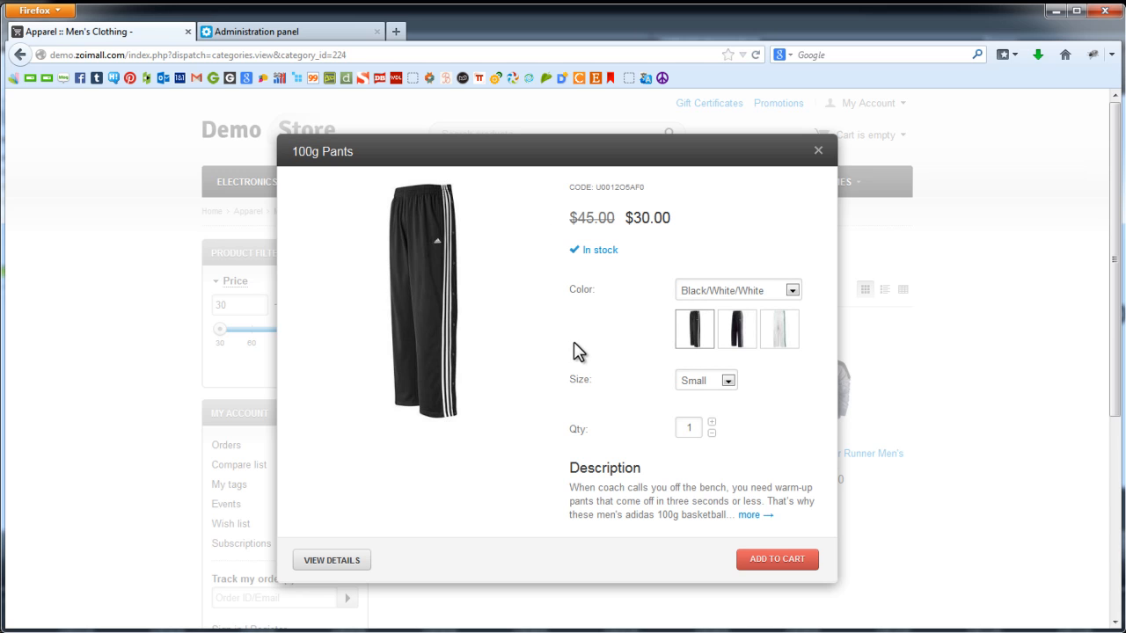
click(747, 335)
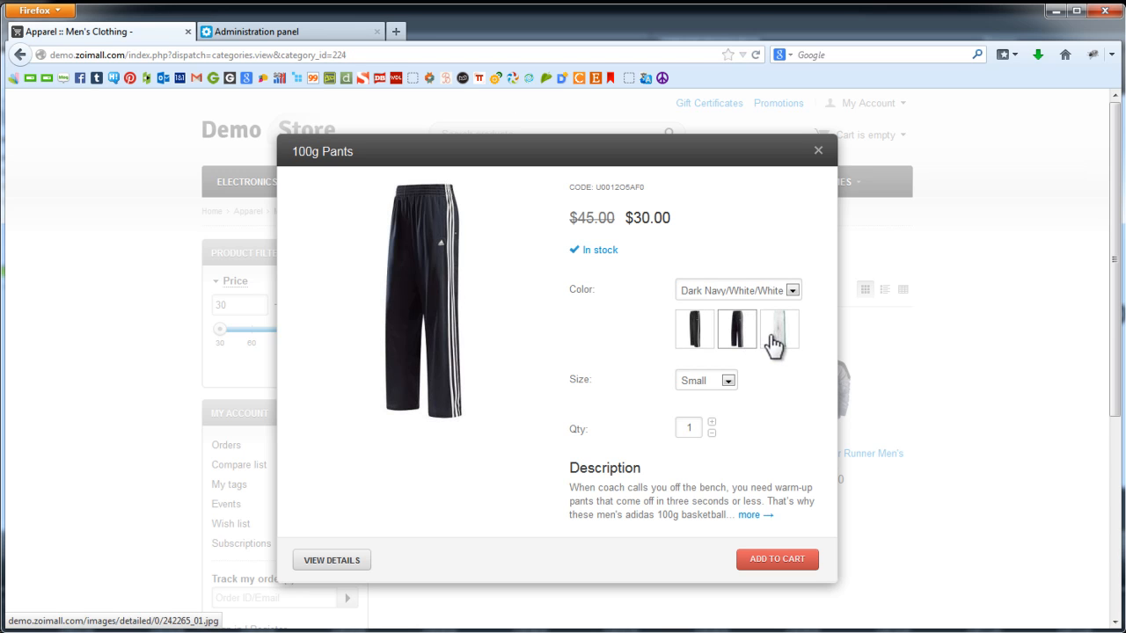
click(706, 347)
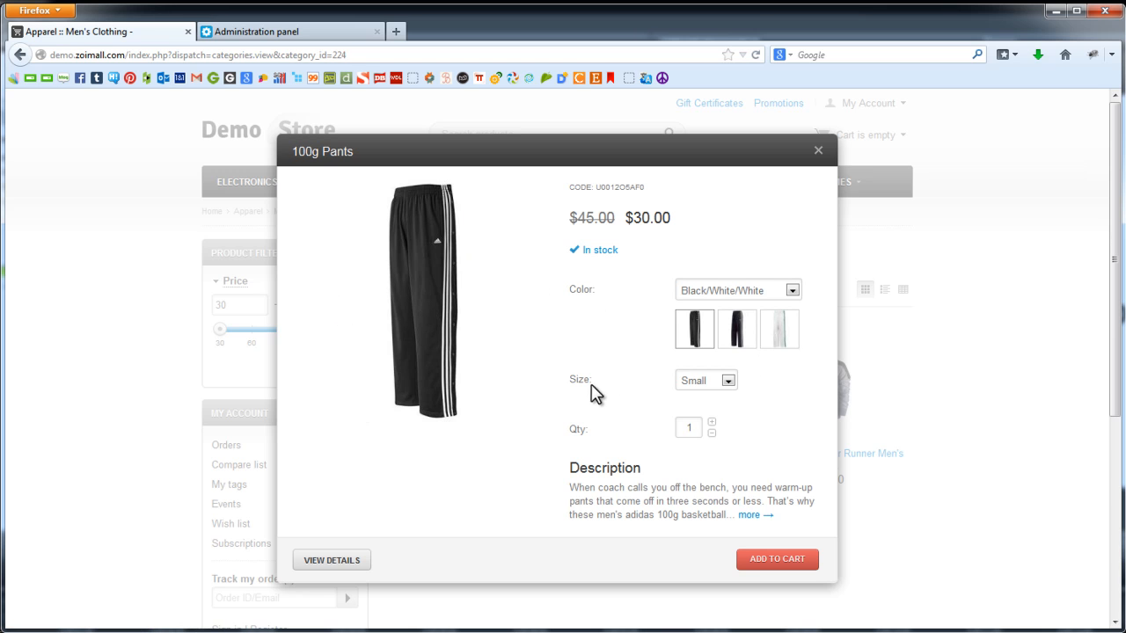
click(718, 383)
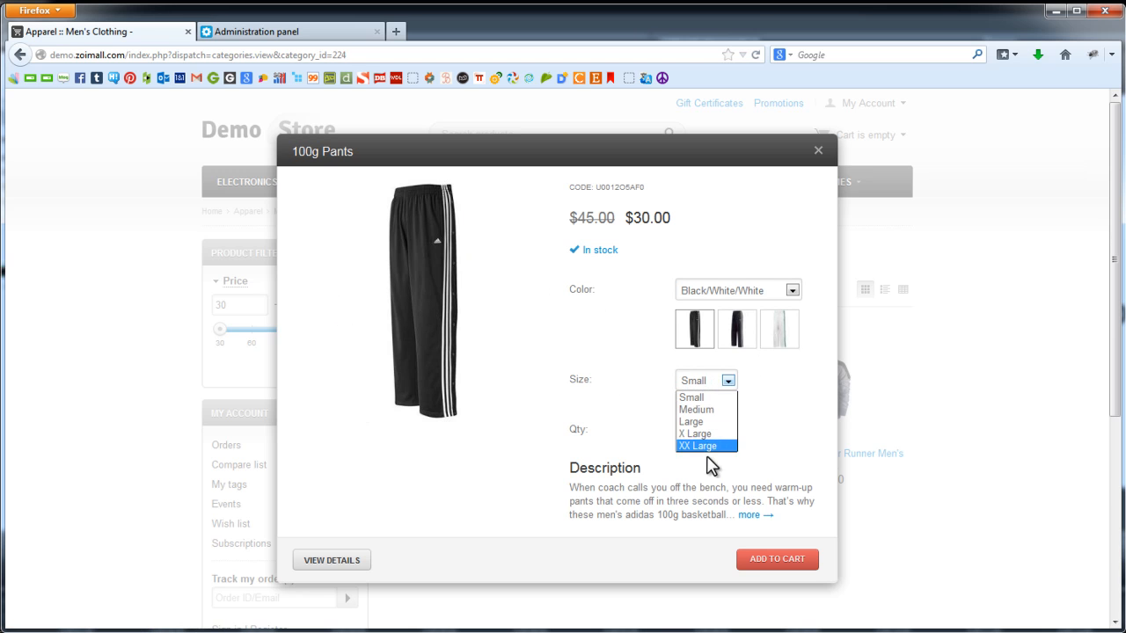
click(805, 433)
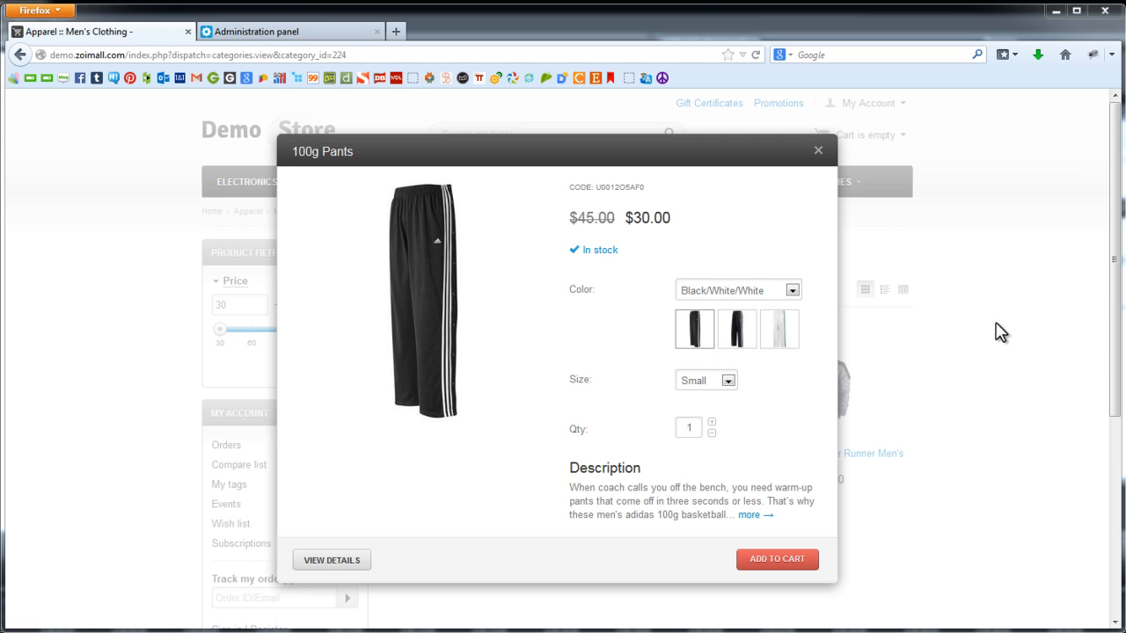
Step: Switch to the store's administration panel and start a new product named Hoodie
click(267, 35)
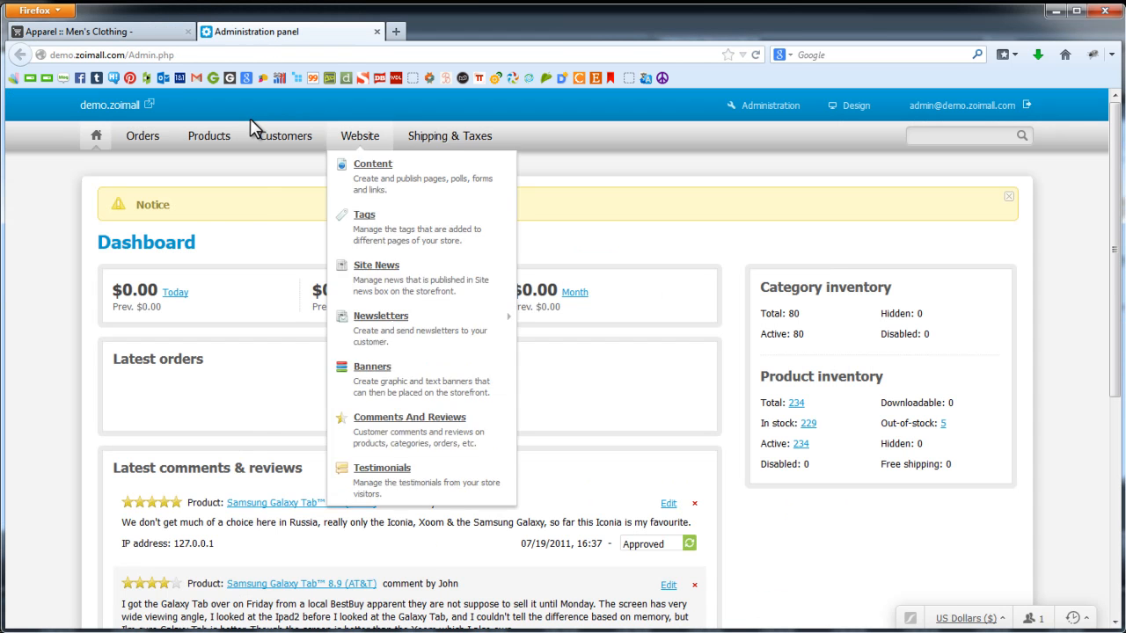
mouse_move(232, 138)
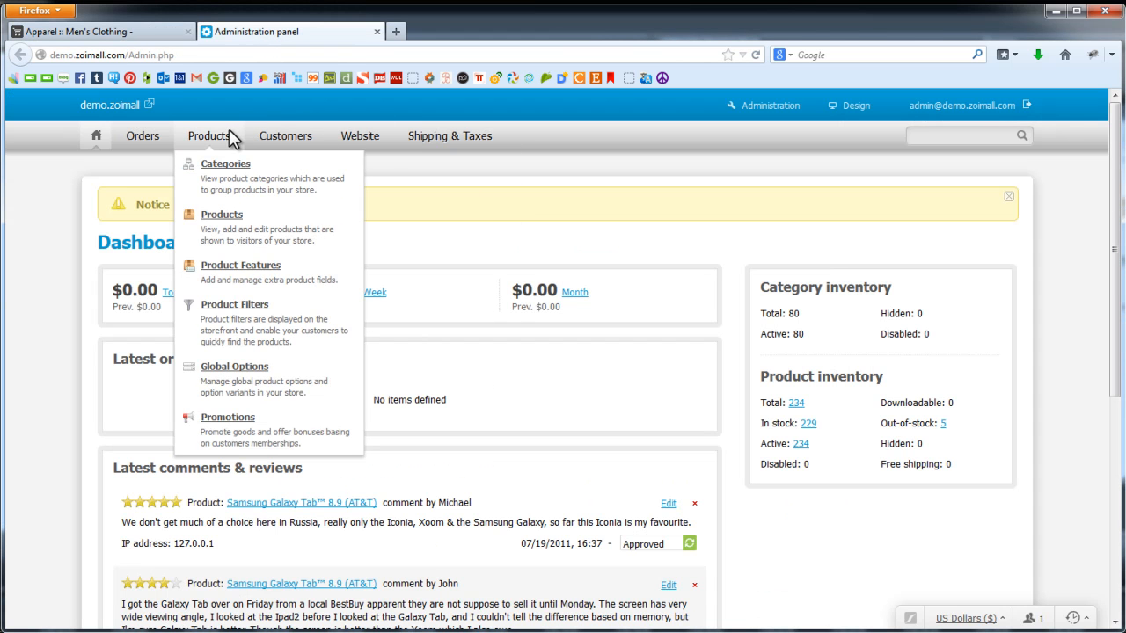
click(239, 223)
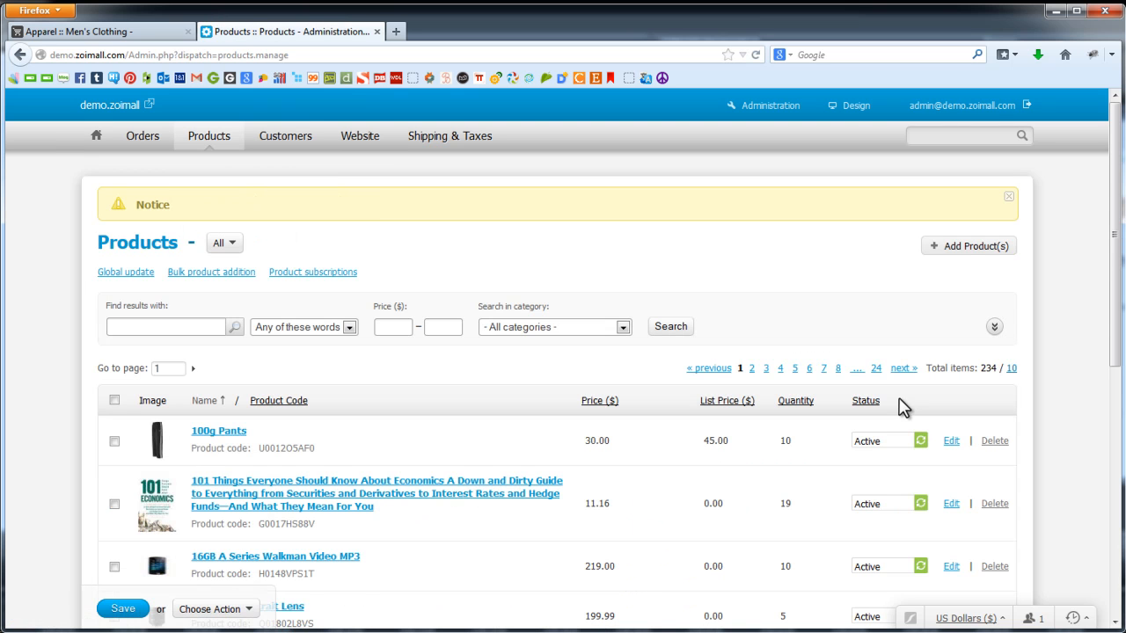
click(983, 250)
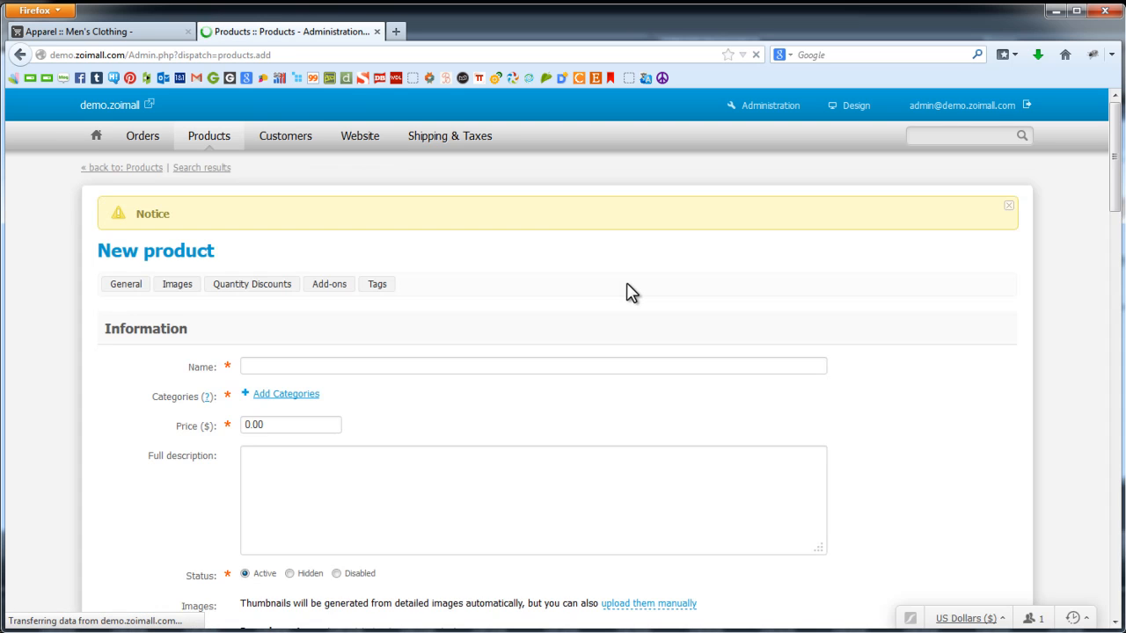
click(346, 366)
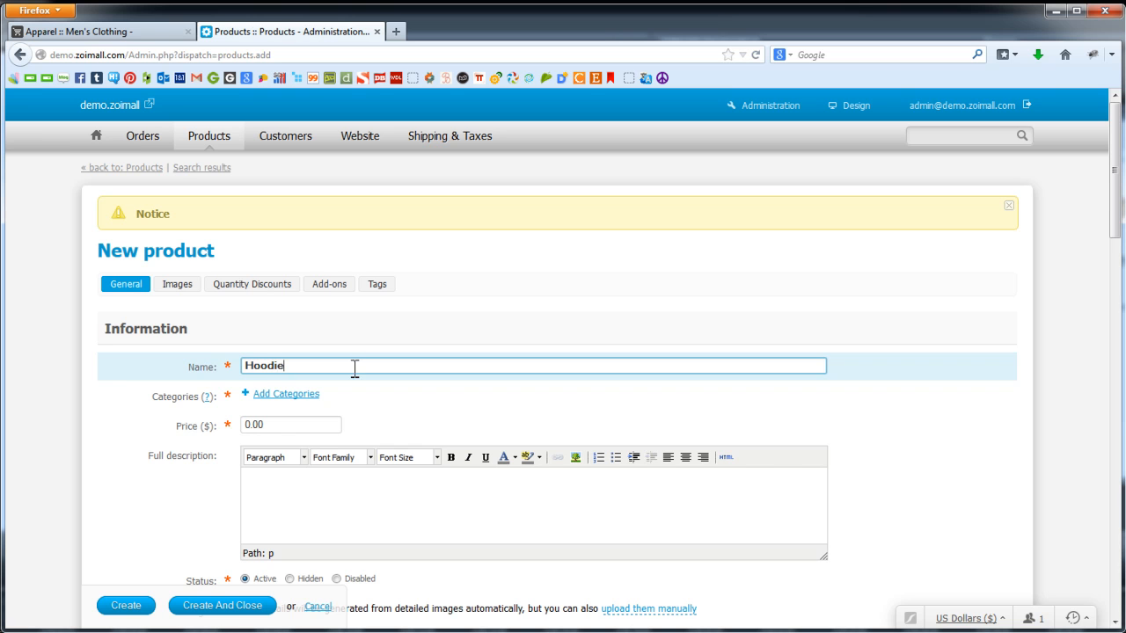
text(Hoodie)
Step: Assign the new product to the Men's Clothing category under Apparel
click(302, 395)
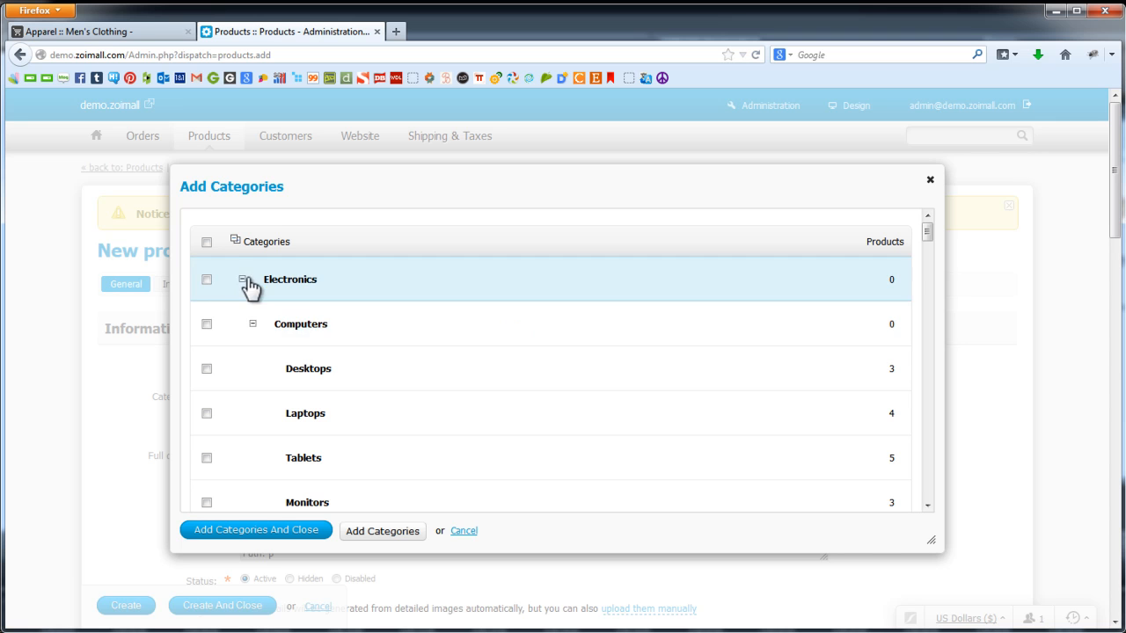
click(245, 279)
scroll(295, 429, down, 1)
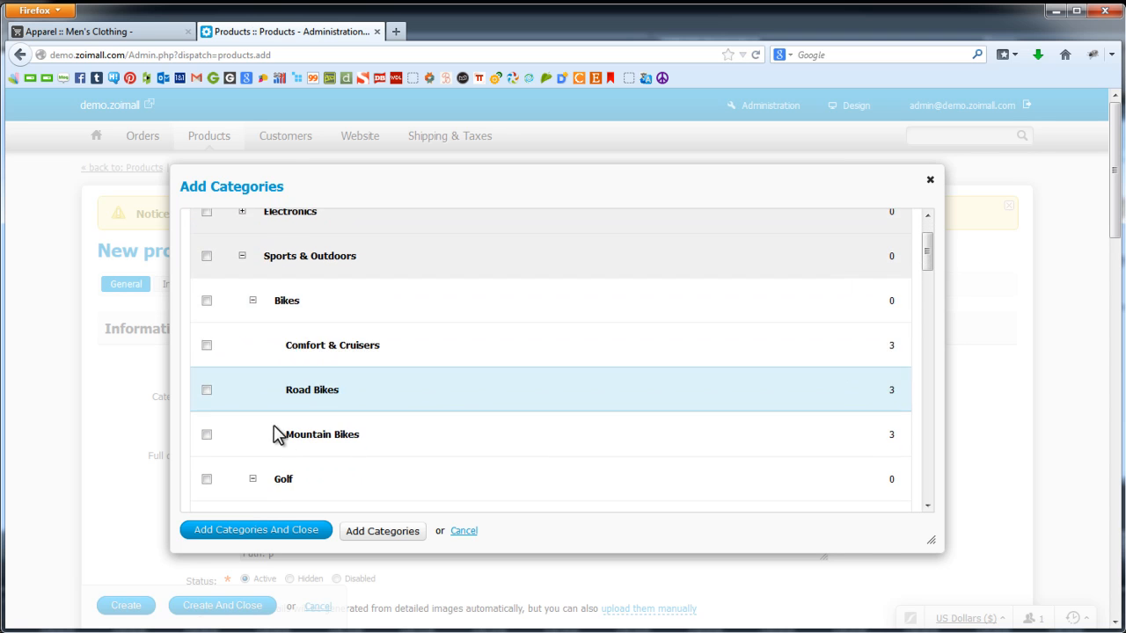
scroll(272, 433, down, 8)
scroll(273, 433, down, 3)
click(206, 408)
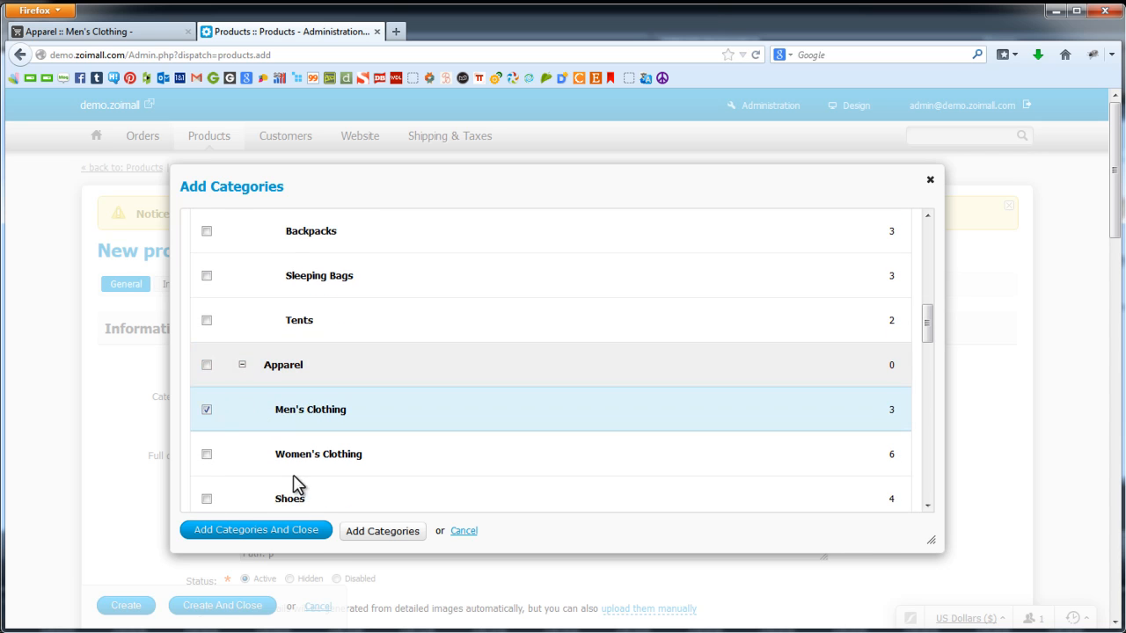
click(312, 533)
Step: Set the product's price to 55 and enter Hoodie as the full description
click(306, 436)
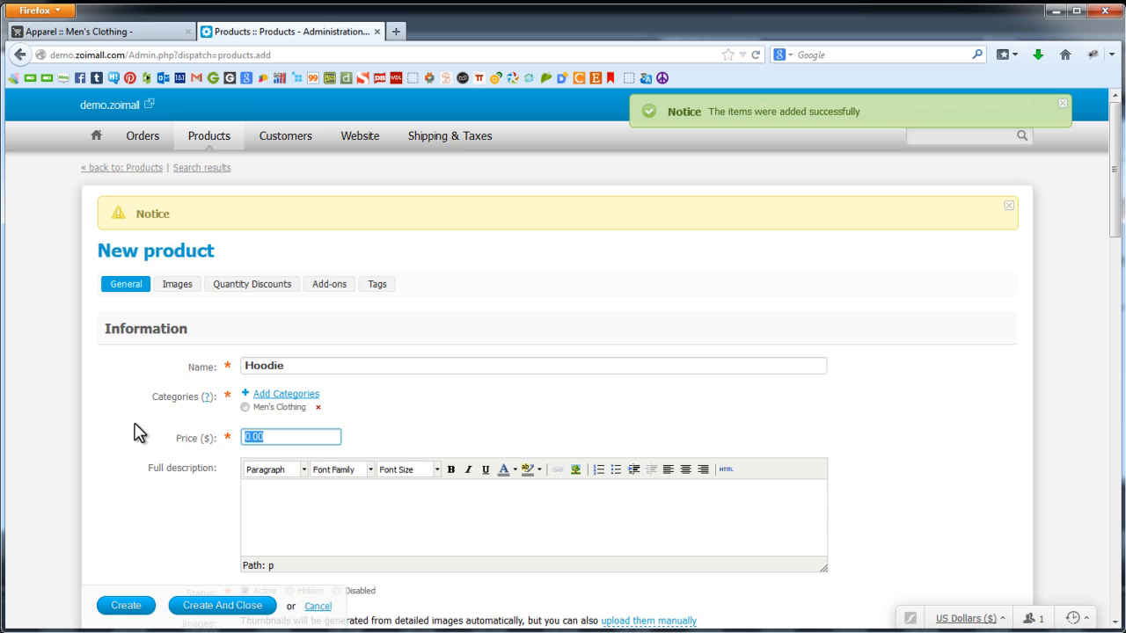
text(55)
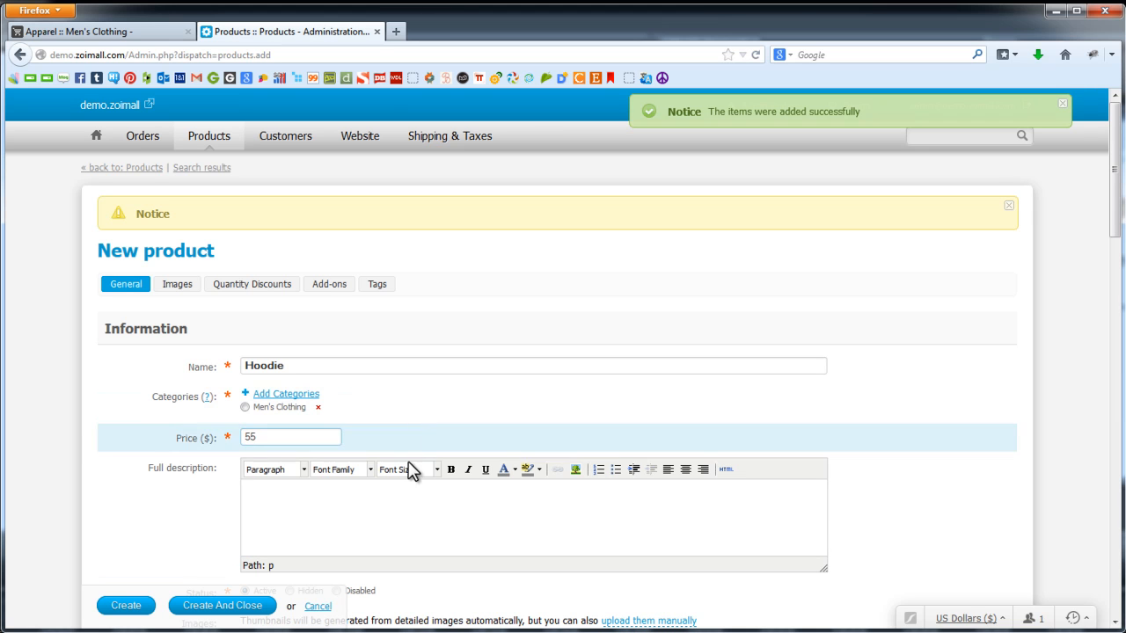
click(364, 535)
text(http://demo.zoimall.com/)
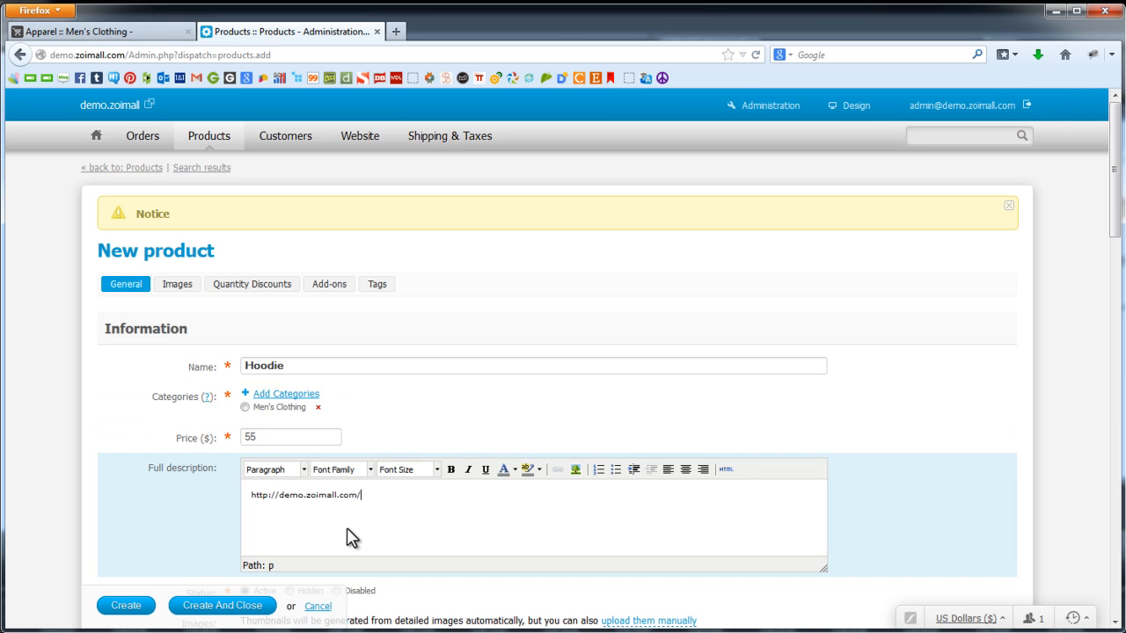
key(ctrl+z)
Step: Attach the local image file X41181_01 as the product's larger popup image
scroll(346, 538, down, 5)
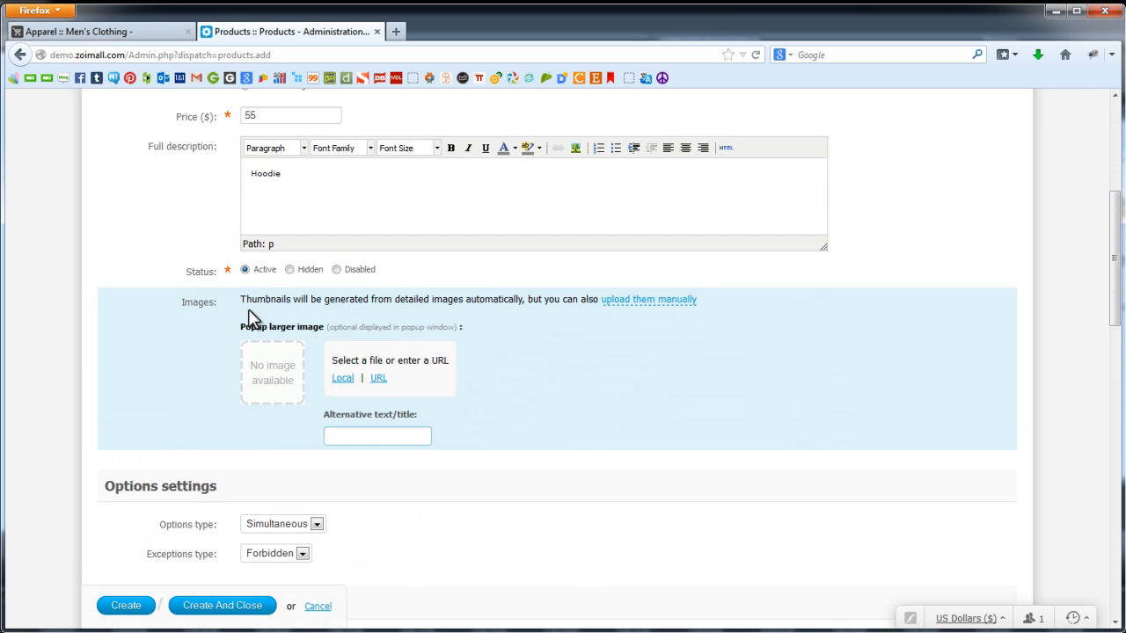
click(343, 378)
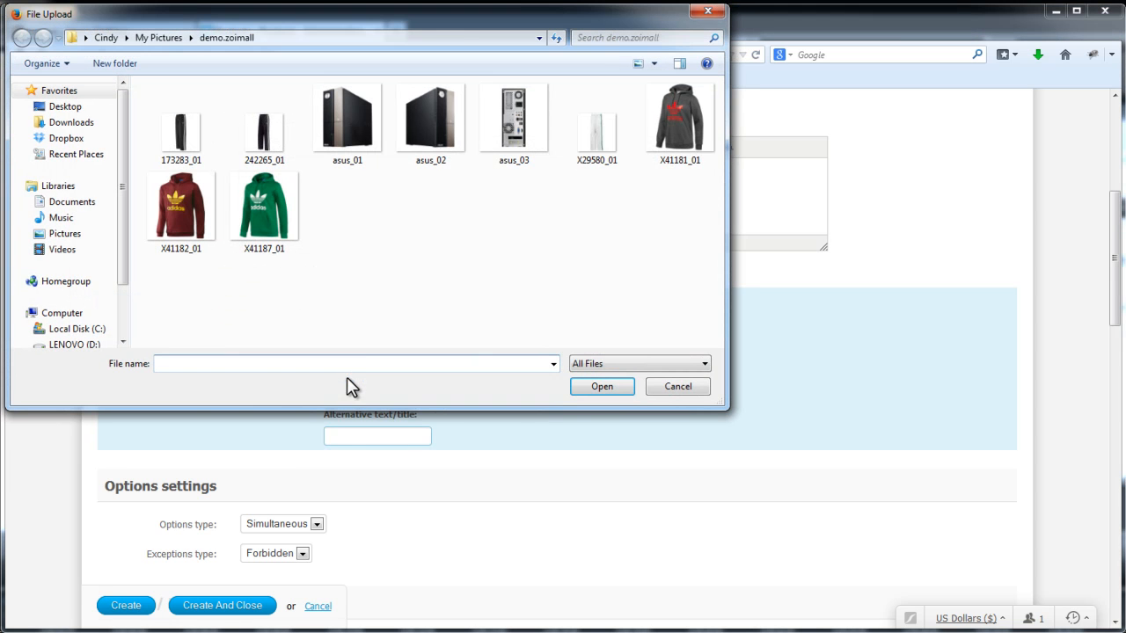
click(677, 118)
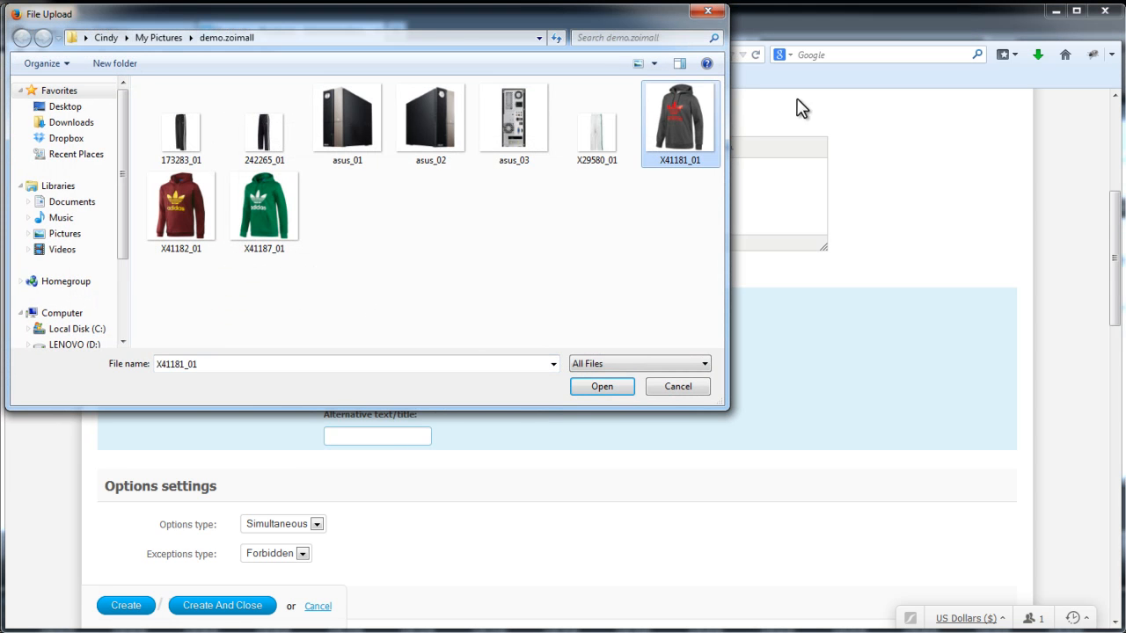
click(597, 385)
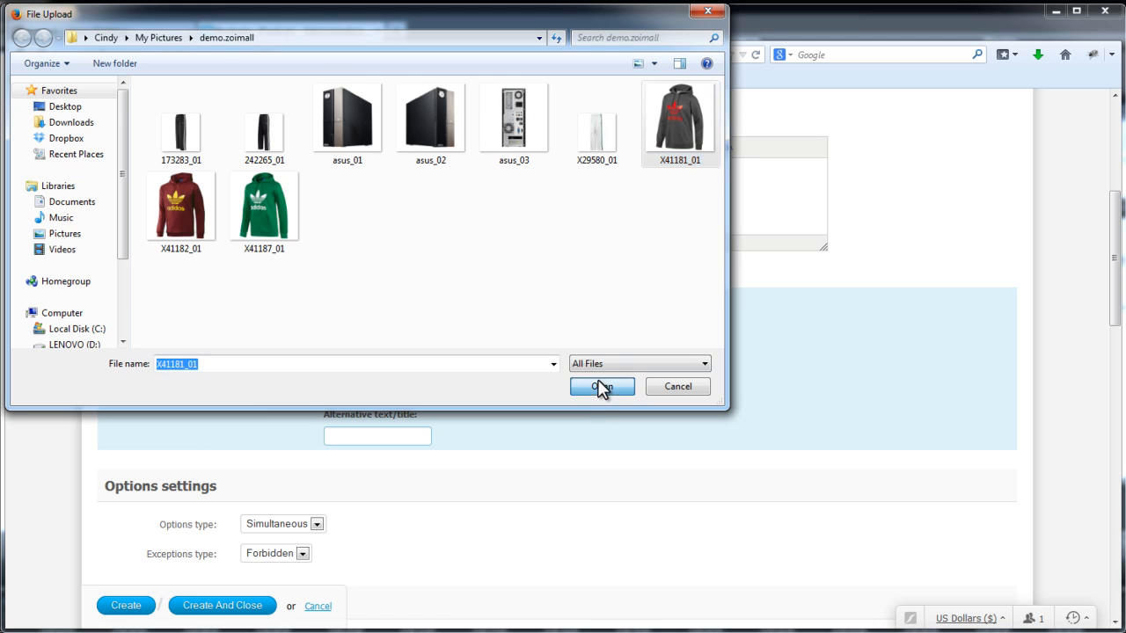
Step: Copy the product name Hoodie into the image's alternative text
scroll(545, 395, up, 5)
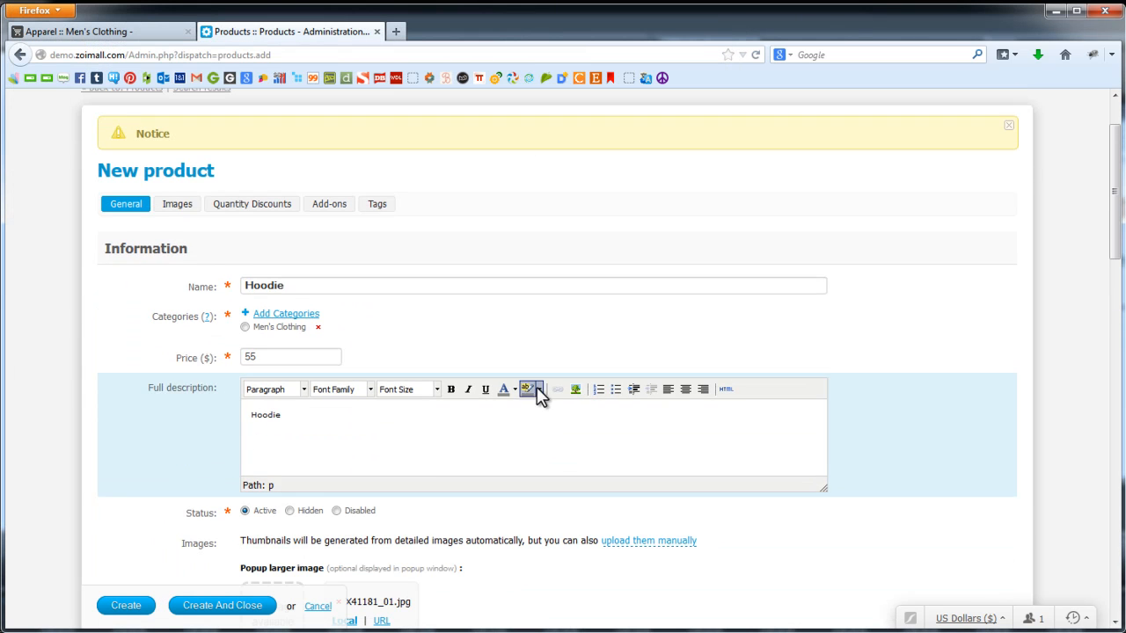
drag(317, 282, 204, 282)
key(ctrl+c)
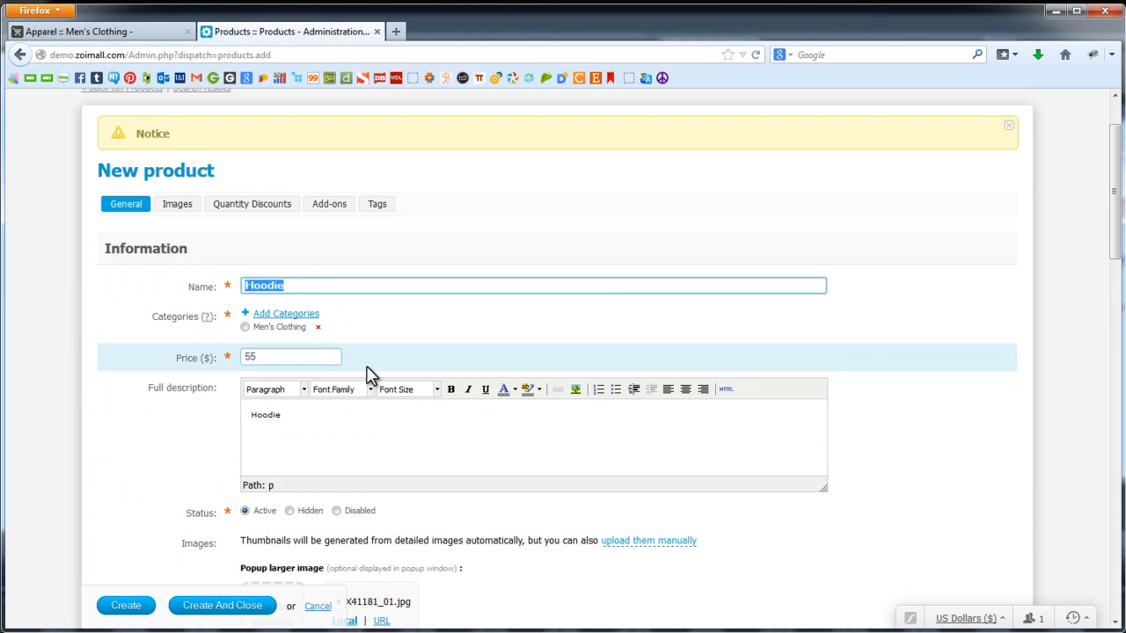
click(452, 352)
scroll(422, 512, down, 3)
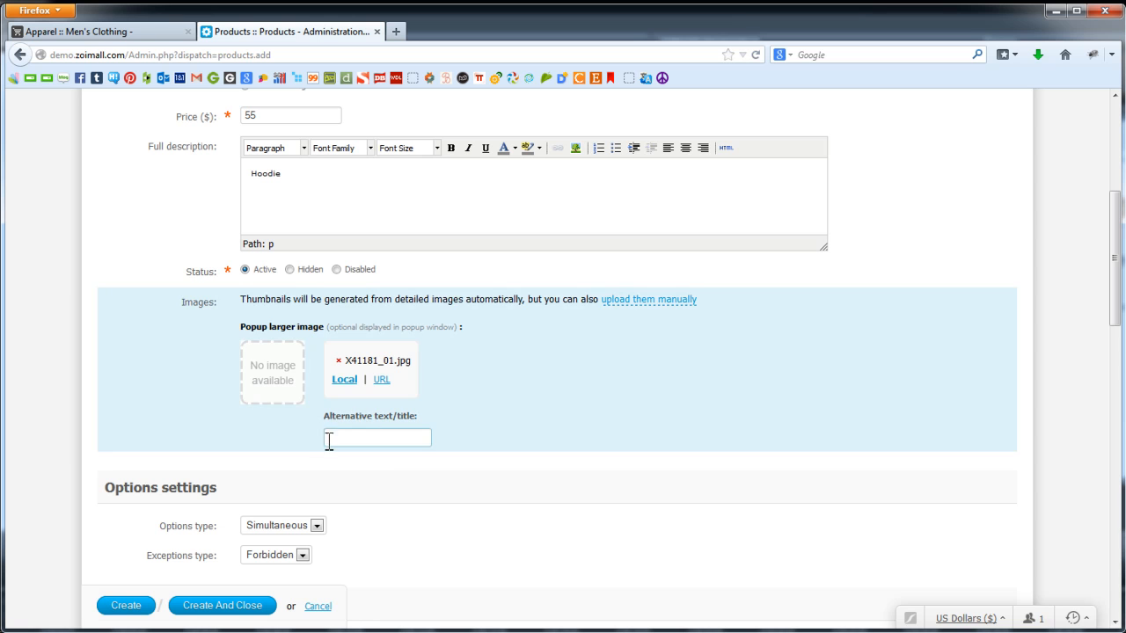
click(369, 438)
key(ctrl+v)
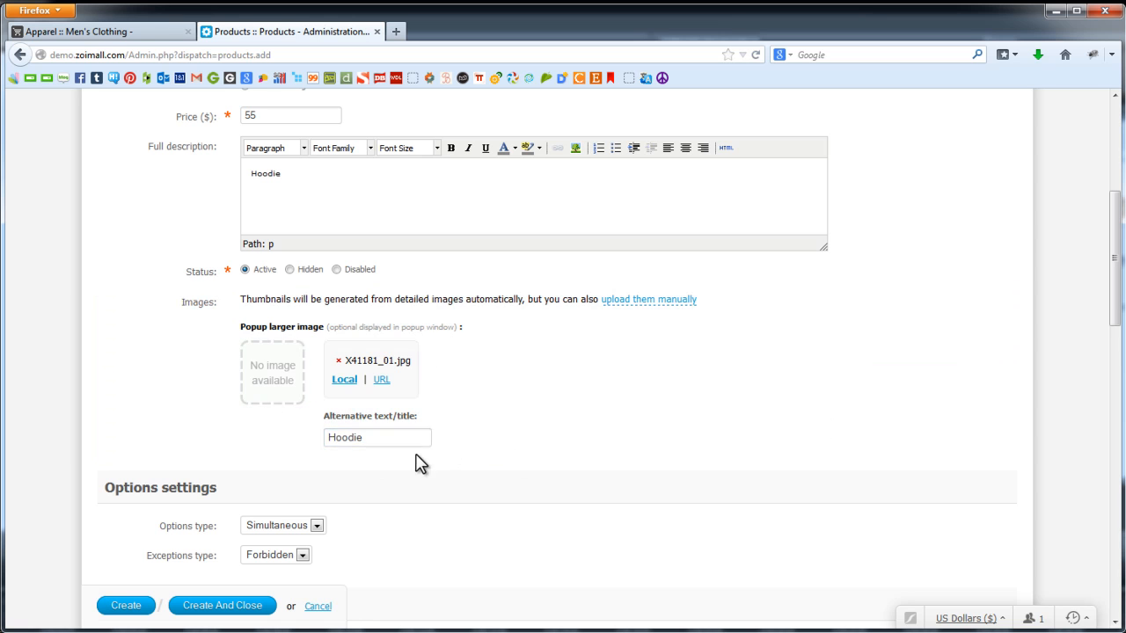
Step: Set the product code to asdfwe and the list price to 60
scroll(419, 473, down, 1)
scroll(419, 473, down, 5)
click(295, 402)
text(as)
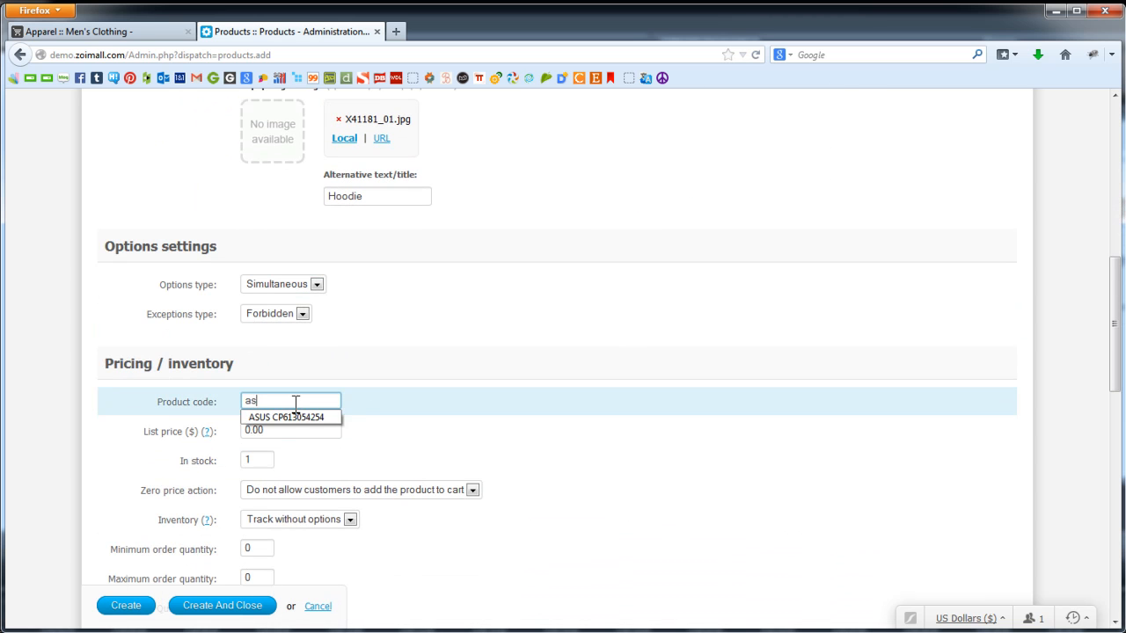
text(dfwe)
click(316, 430)
drag(257, 431, 194, 437)
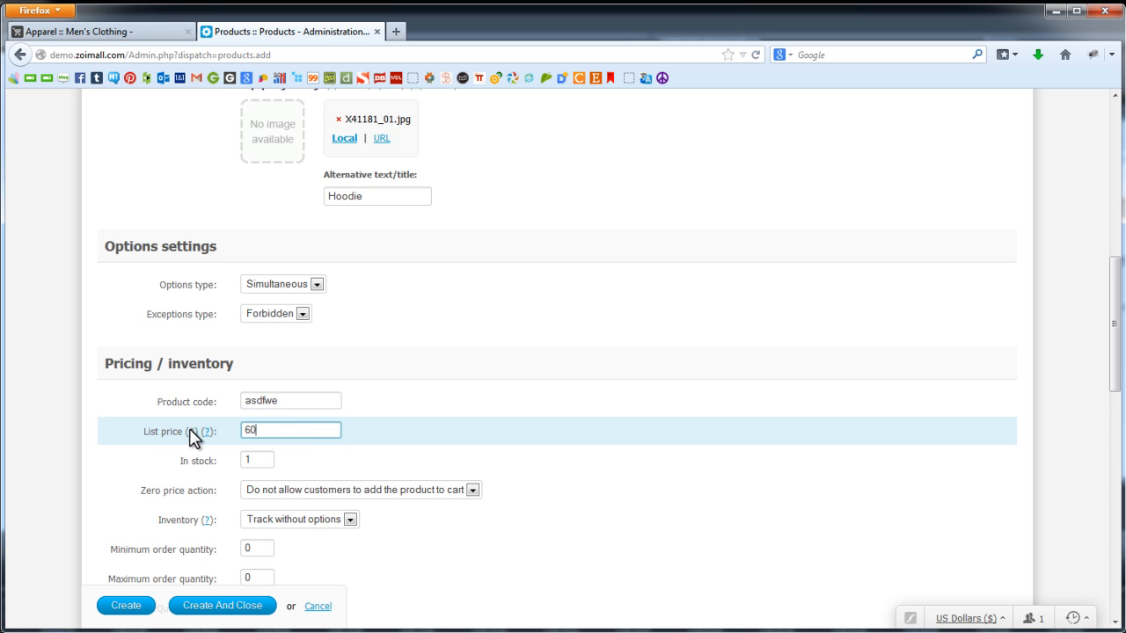
text(60)
Step: Fill the page title, meta description and meta keywords with Hoodie, and create the product
scroll(367, 479, down, 6)
scroll(368, 479, down, 8)
click(308, 113)
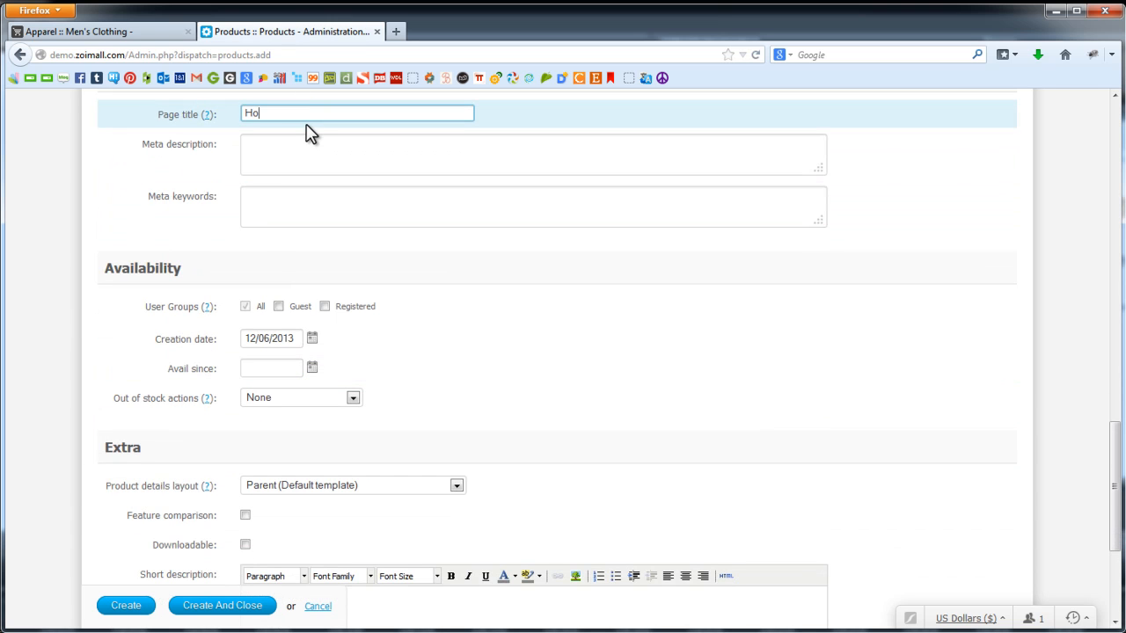
drag(307, 112, 118, 108)
key(ctrl+c)
click(312, 167)
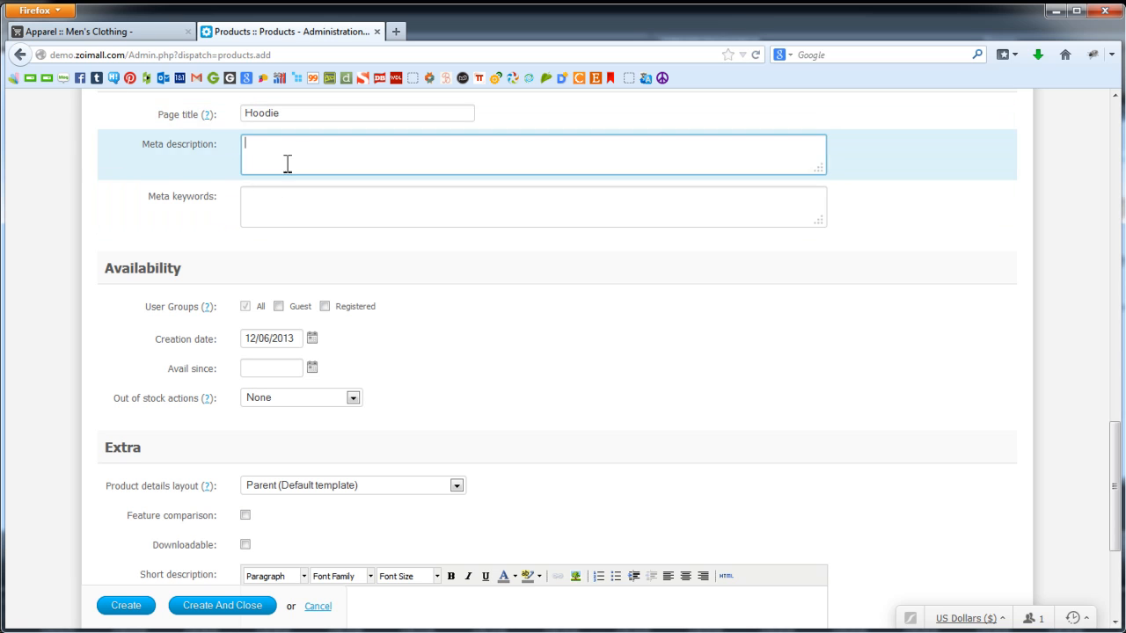
key(ctrl+v)
click(272, 209)
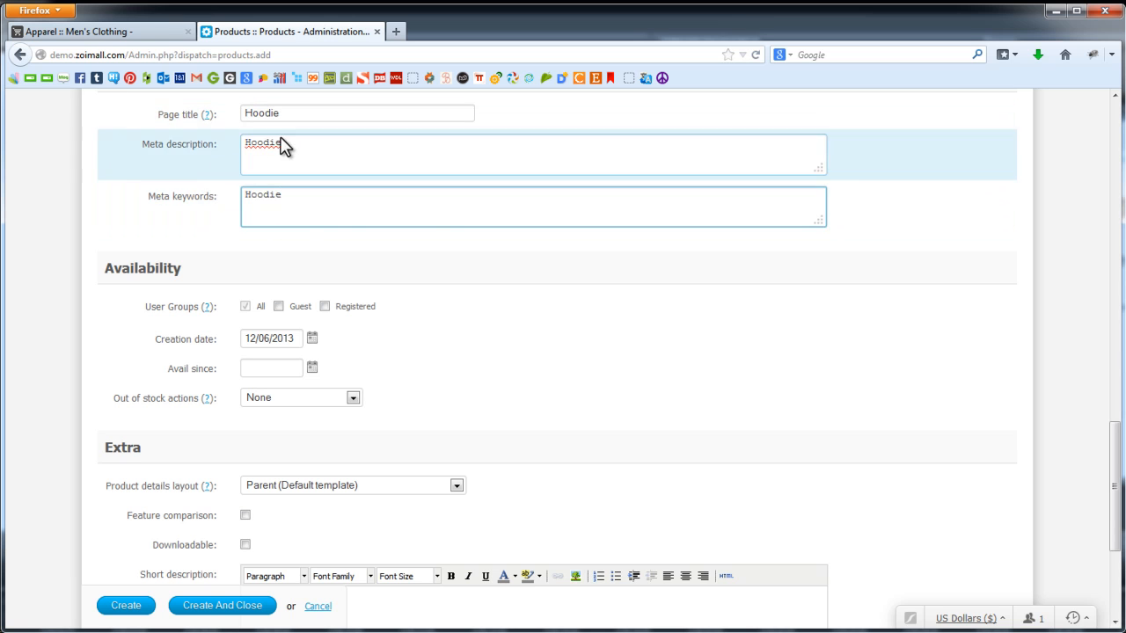
click(306, 268)
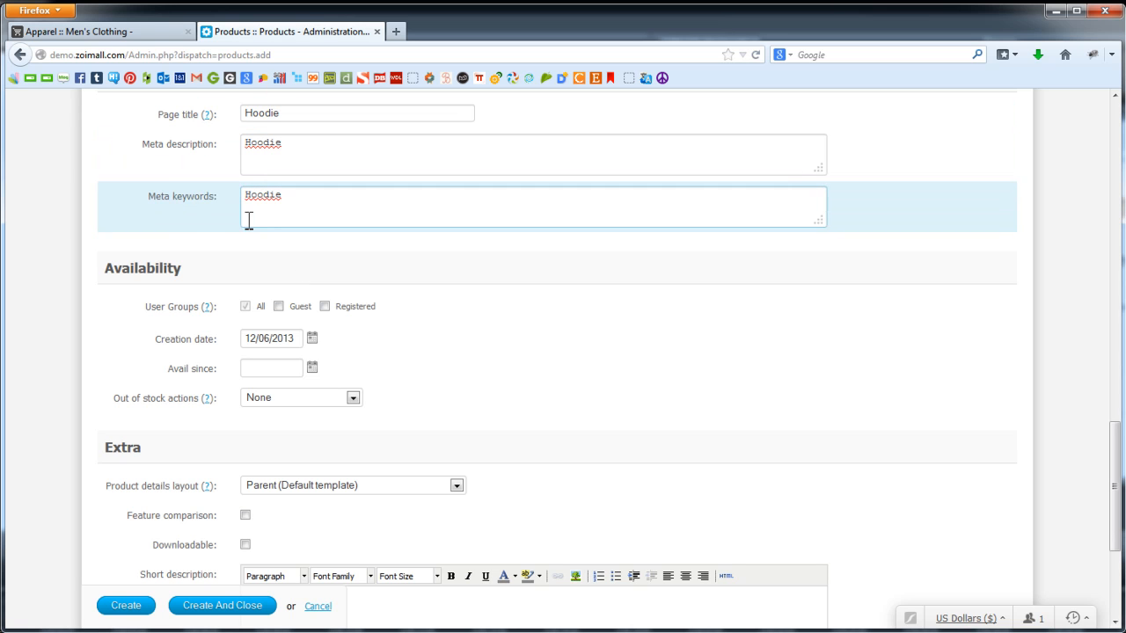
click(335, 202)
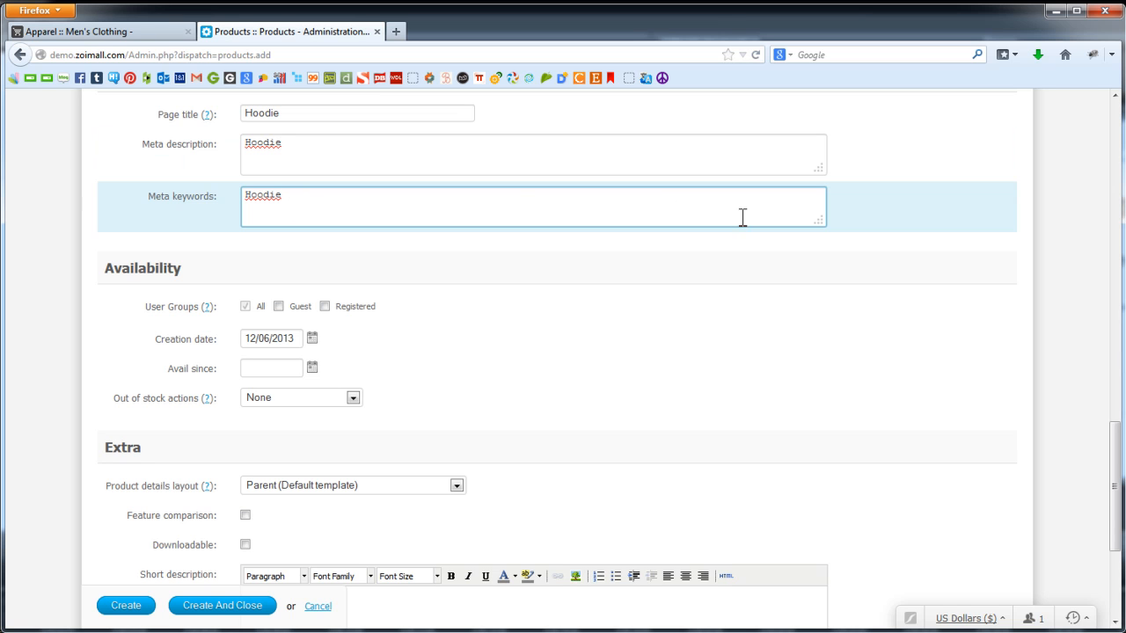
click(130, 613)
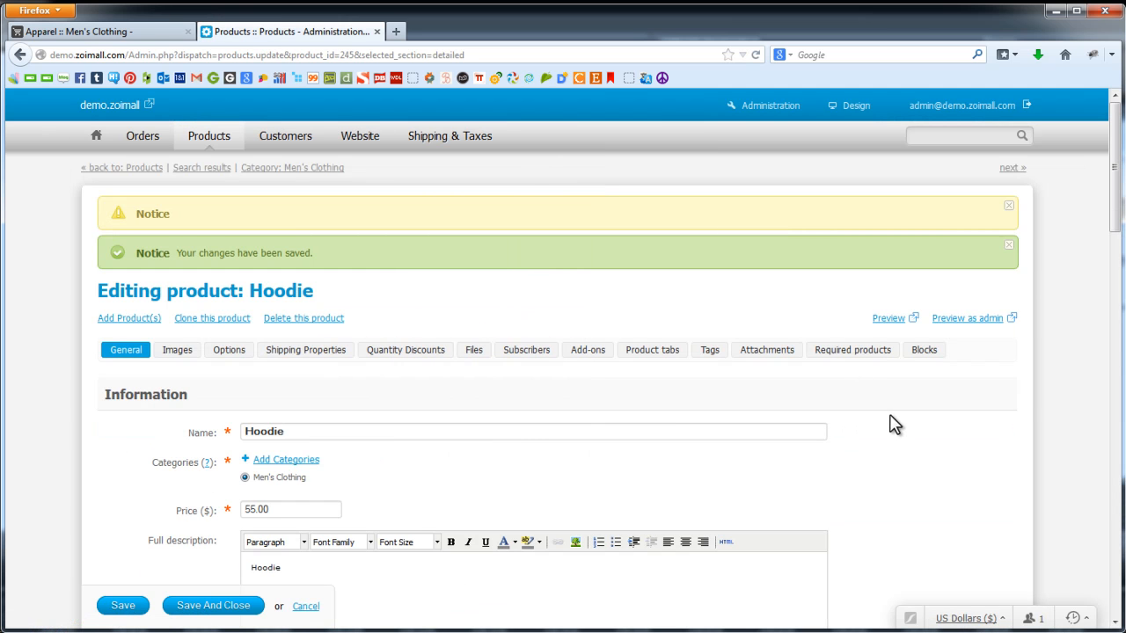
Step: Close the 100g Pants quick view in the storefront and open the Hoodie's product page from the Men's Clothing category
click(132, 31)
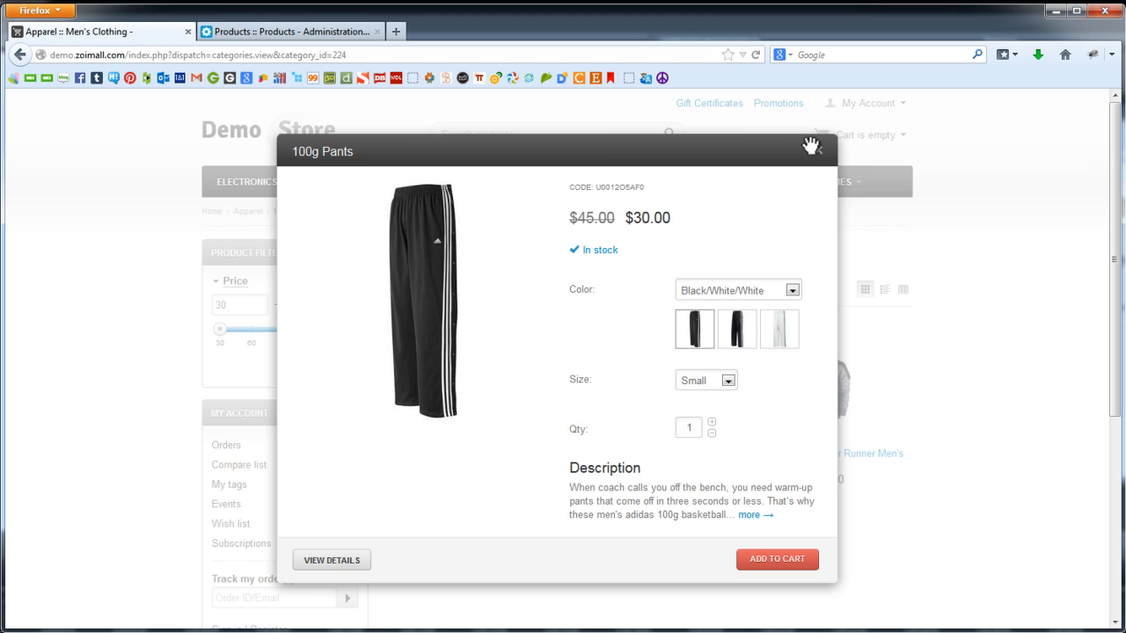
click(819, 150)
mouse_move(449, 181)
click(465, 218)
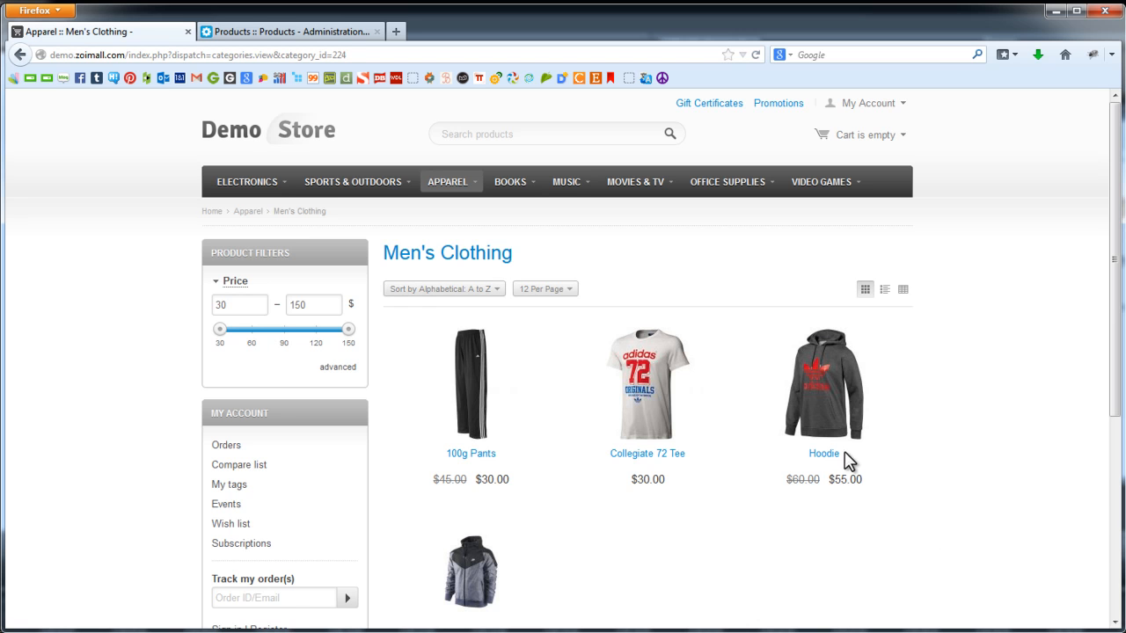
click(836, 356)
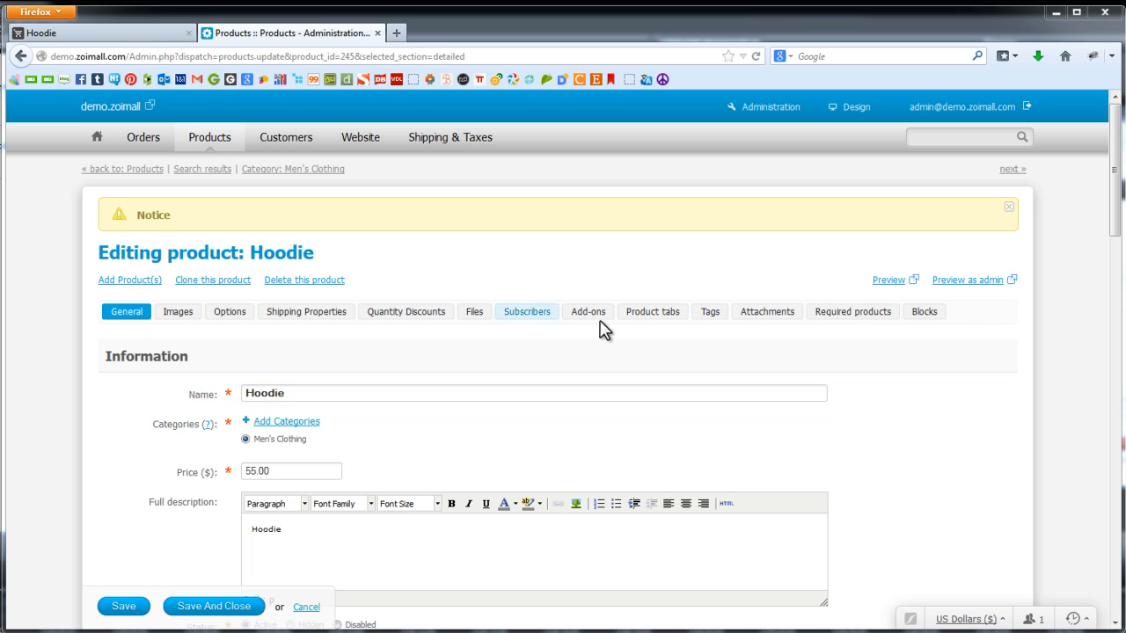
Step: Start a new option for the Hoodie in the store administration, named Color, with position 10 and type Select box
click(230, 314)
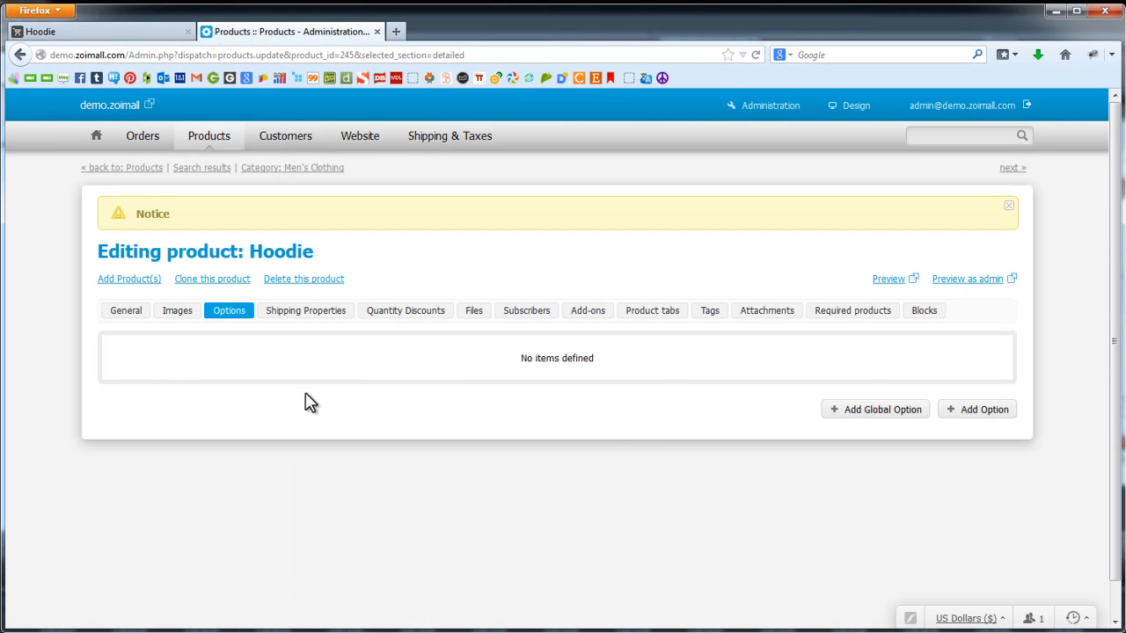
click(979, 415)
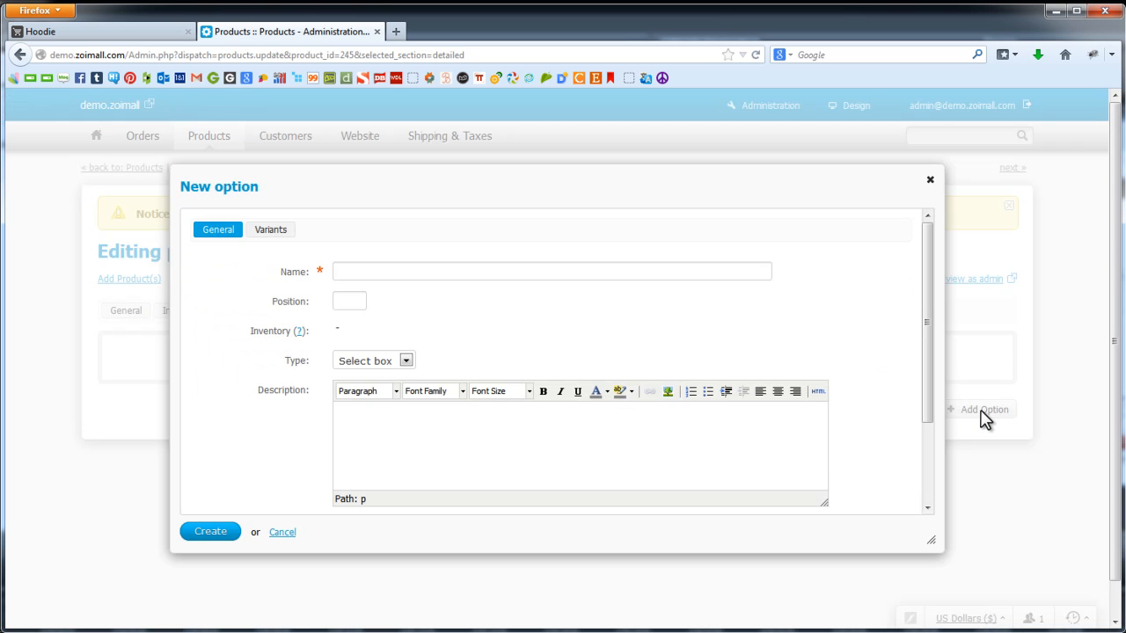
click(466, 272)
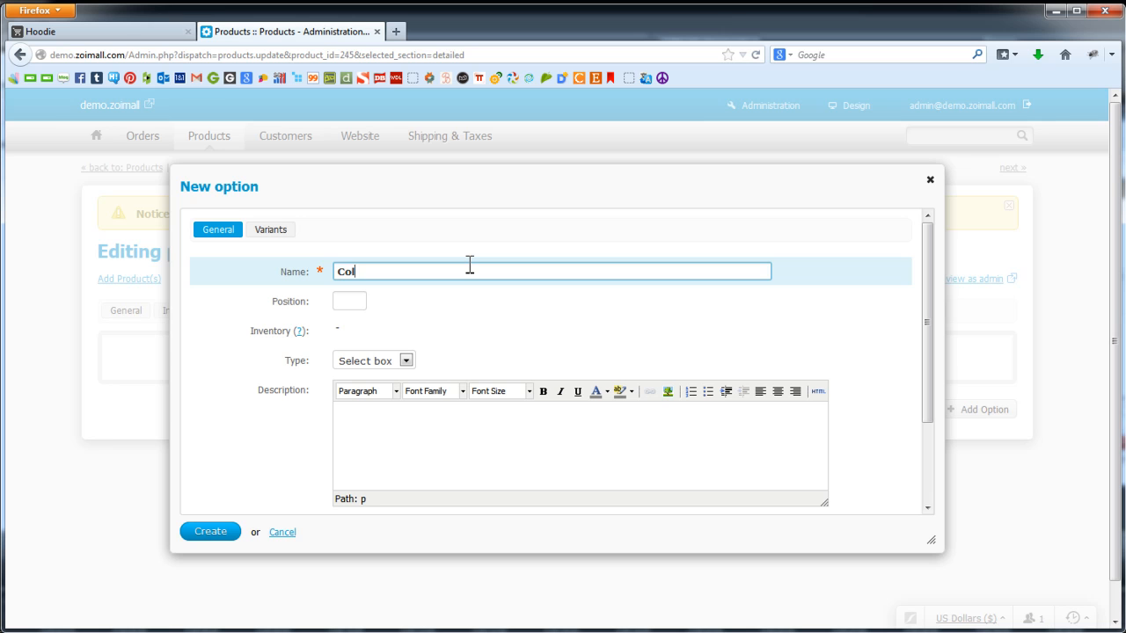
key(Tab)
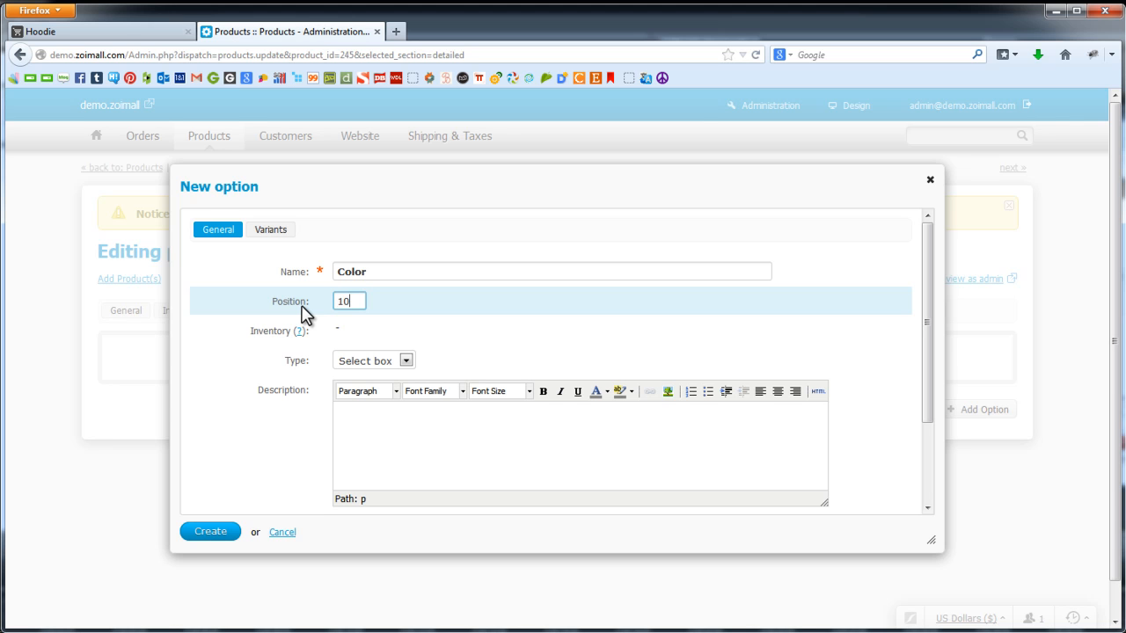
click(397, 361)
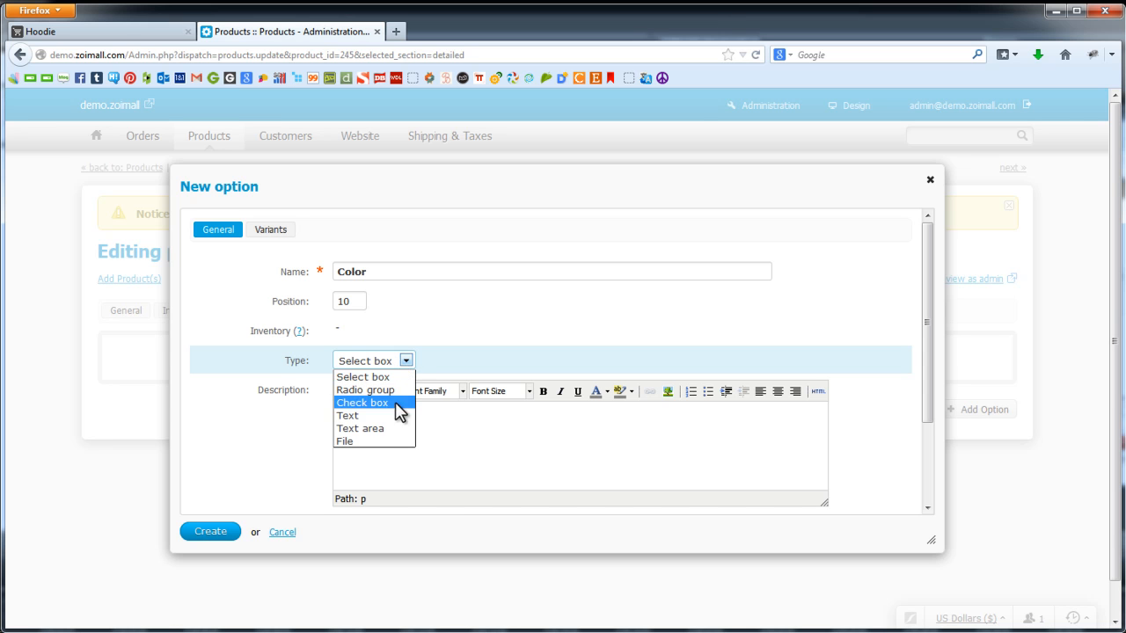
click(394, 376)
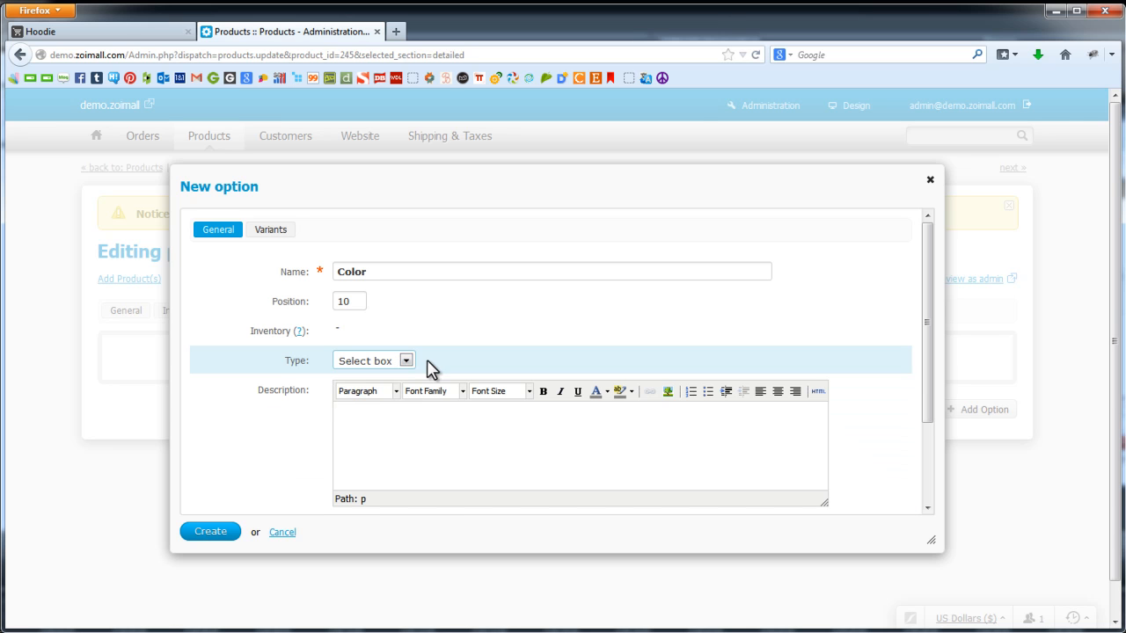
Step: Enter "Please chose your color" as the Color option's comment and create the option
scroll(429, 421, down, 3)
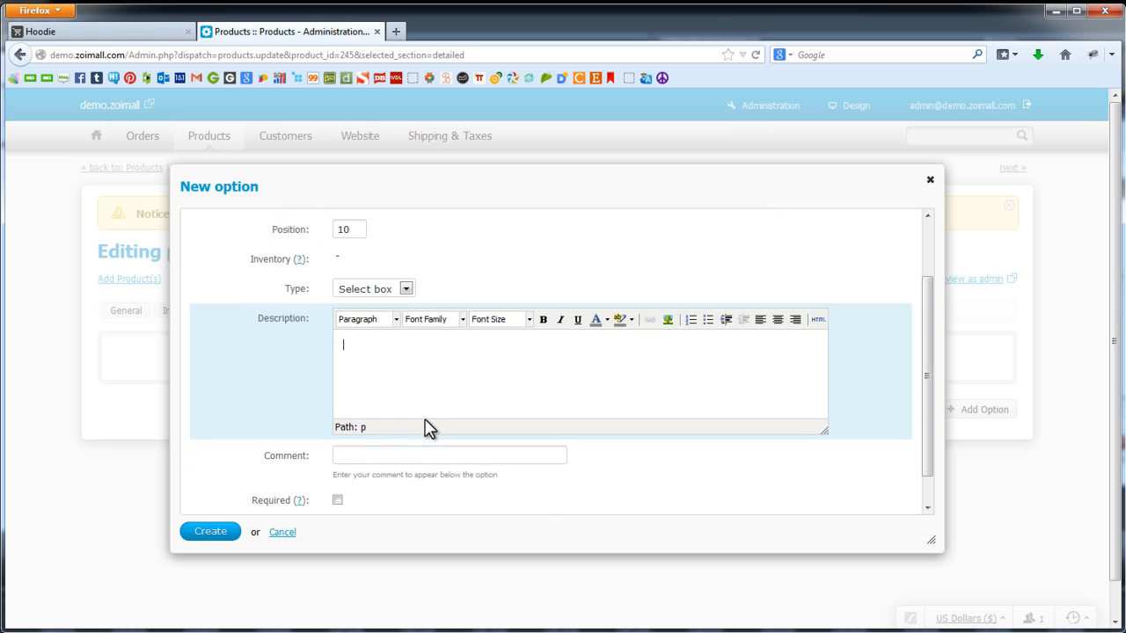
click(422, 422)
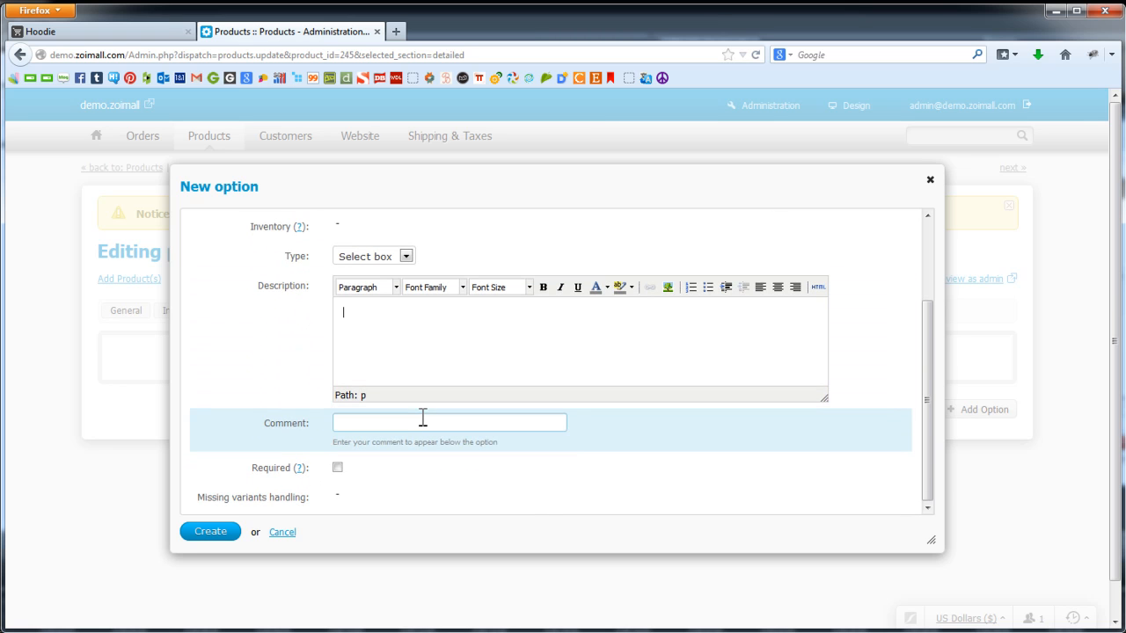
click(369, 424)
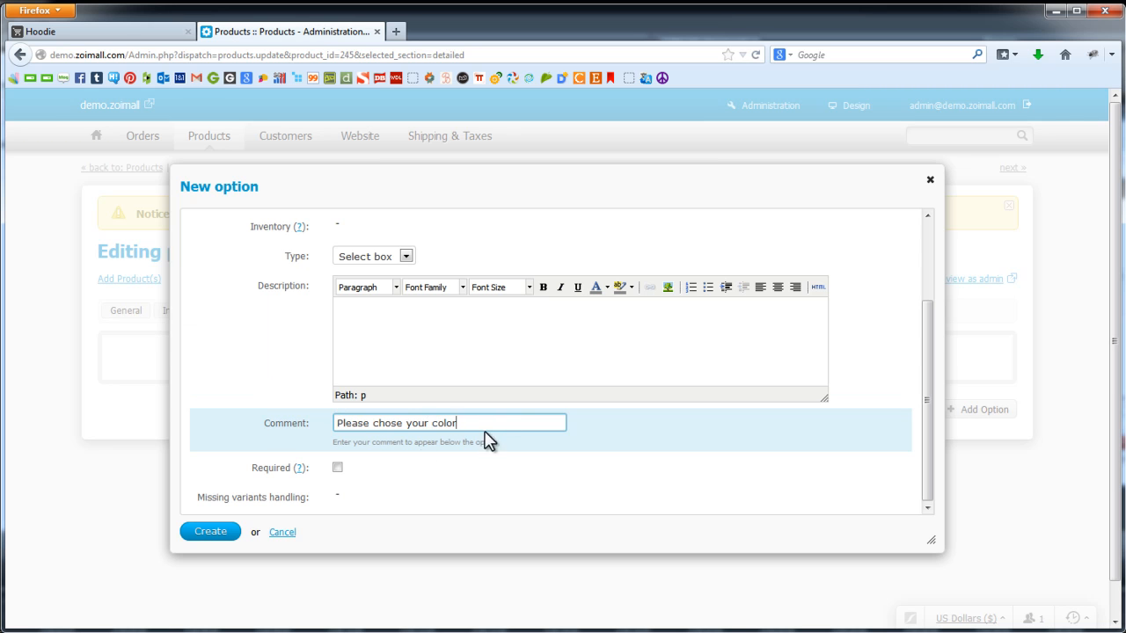
click(231, 536)
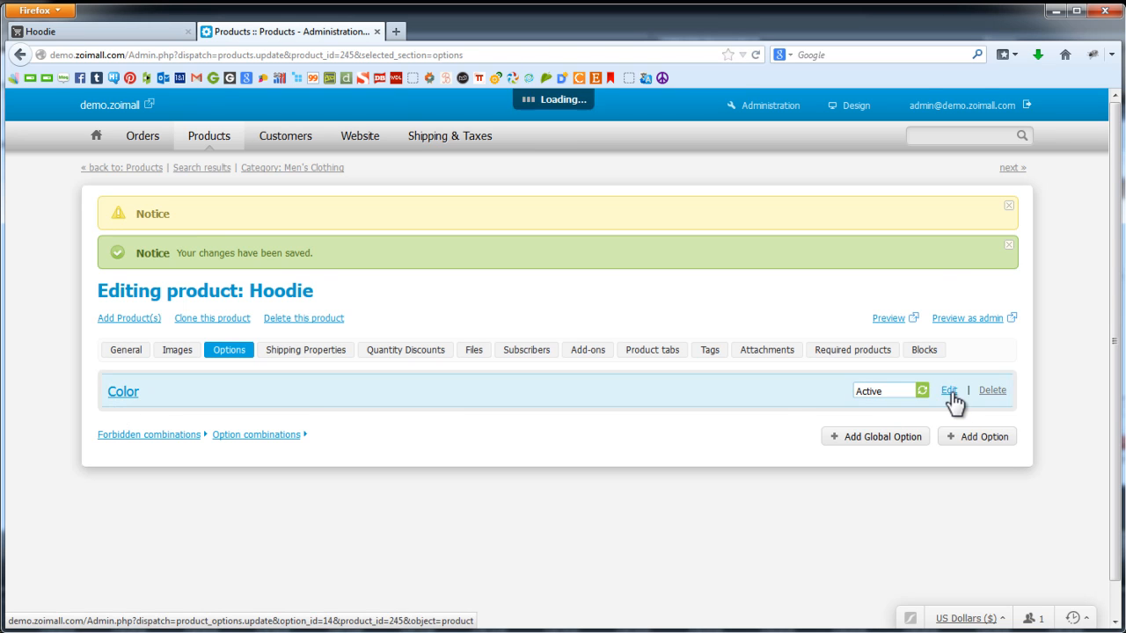
Step: Edit the Color option and define its first variant as Gray at position 10
click(948, 391)
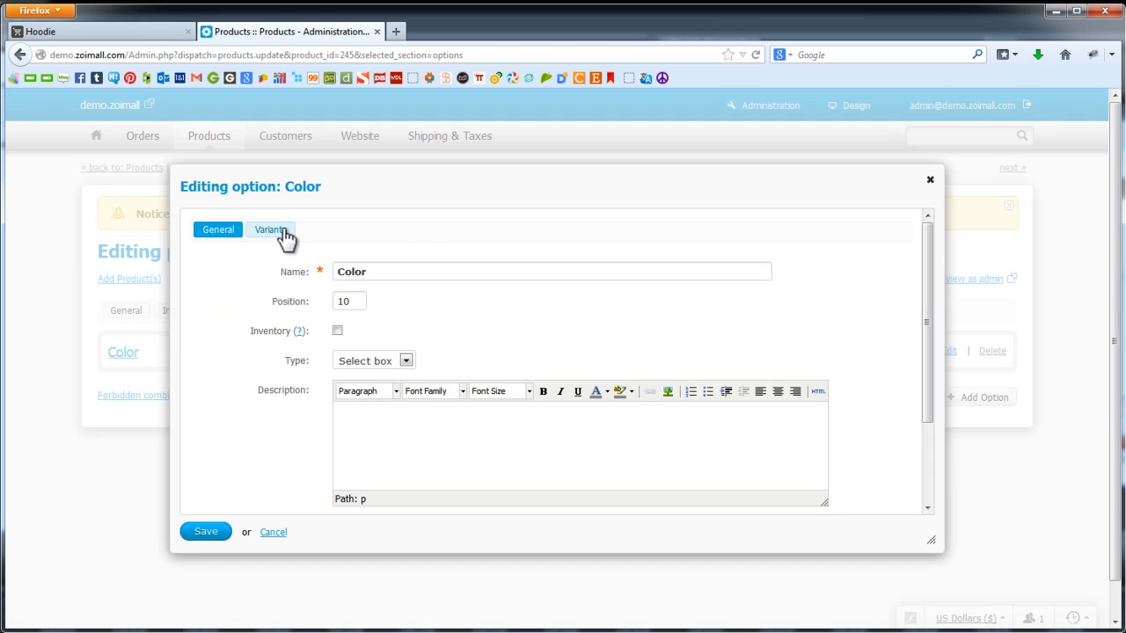
click(284, 231)
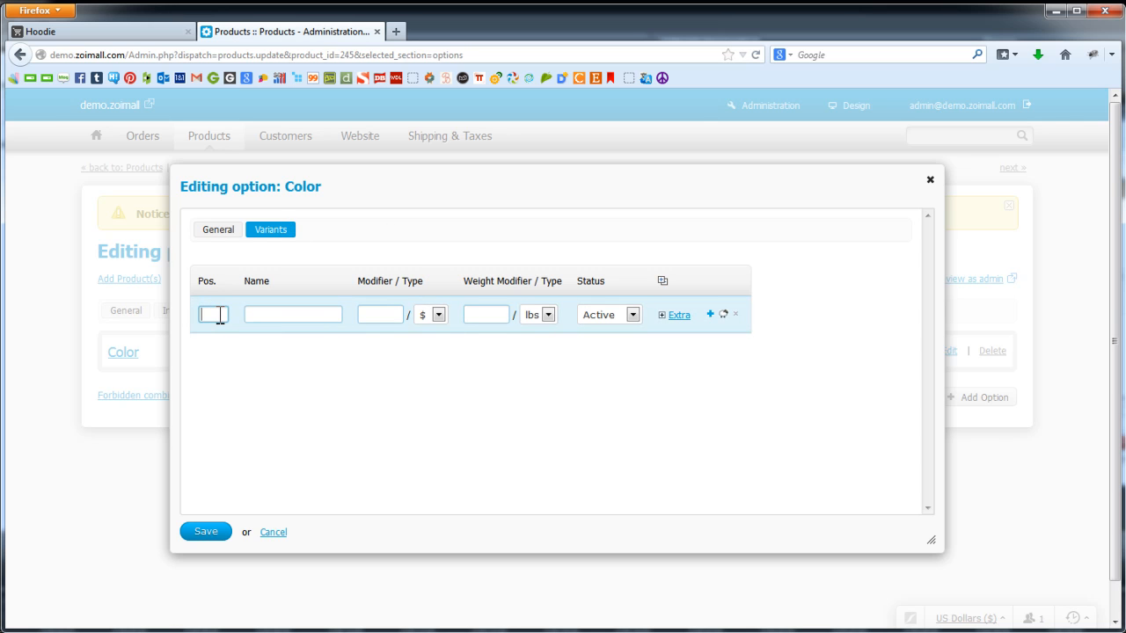
click(213, 314)
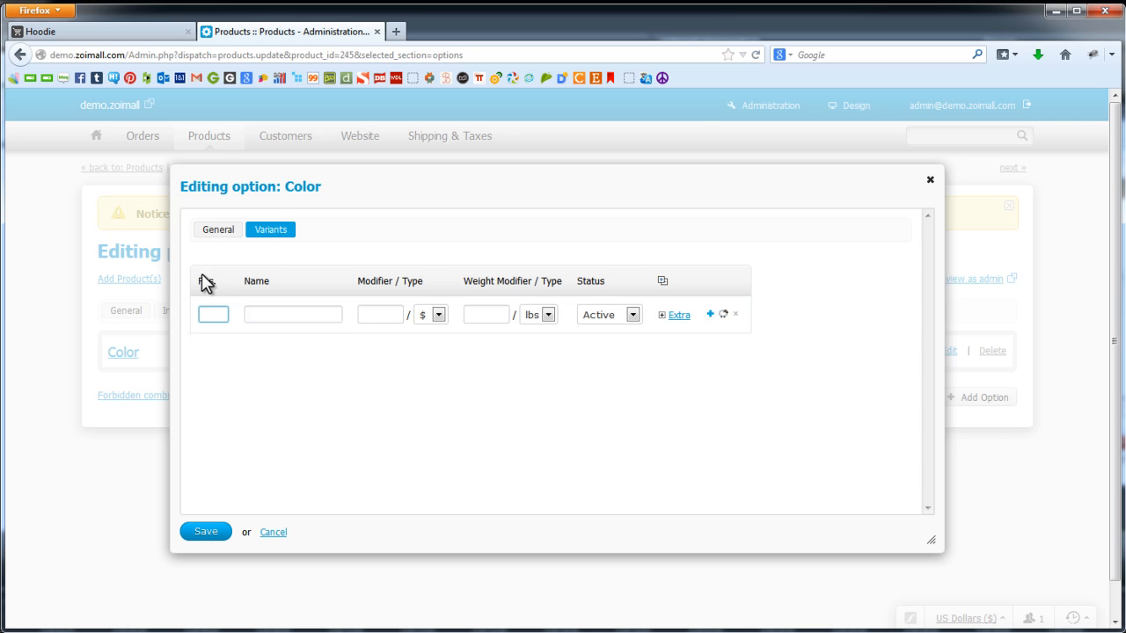
text(10)
click(250, 315)
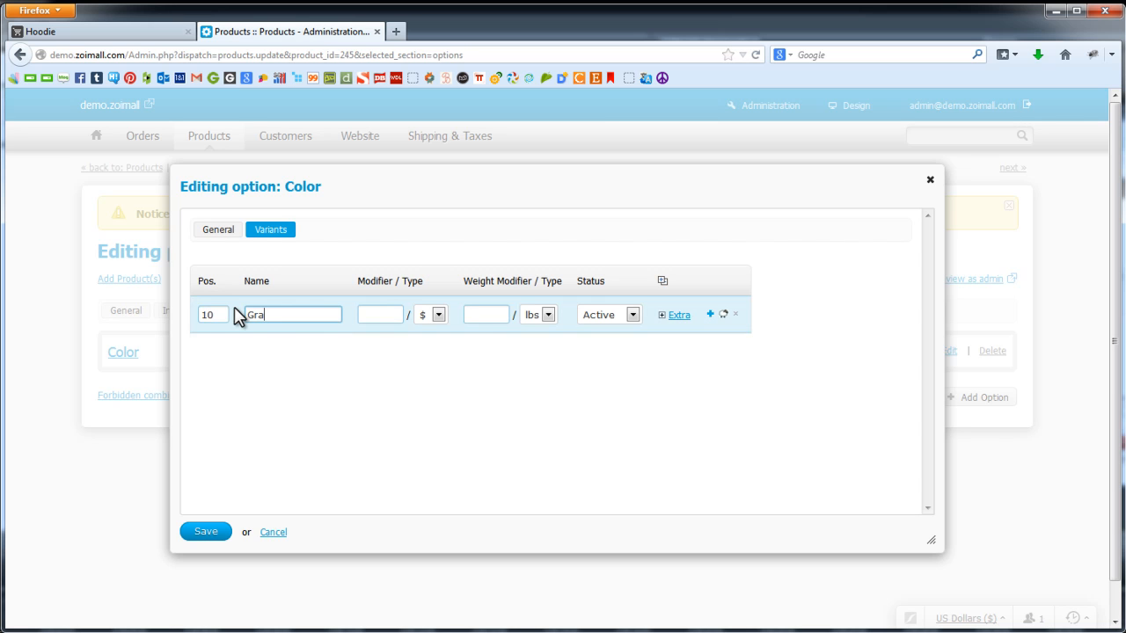
Step: Add two more Color variants, Green at position 20 and Red at position 30
click(710, 315)
click(710, 315)
click(319, 352)
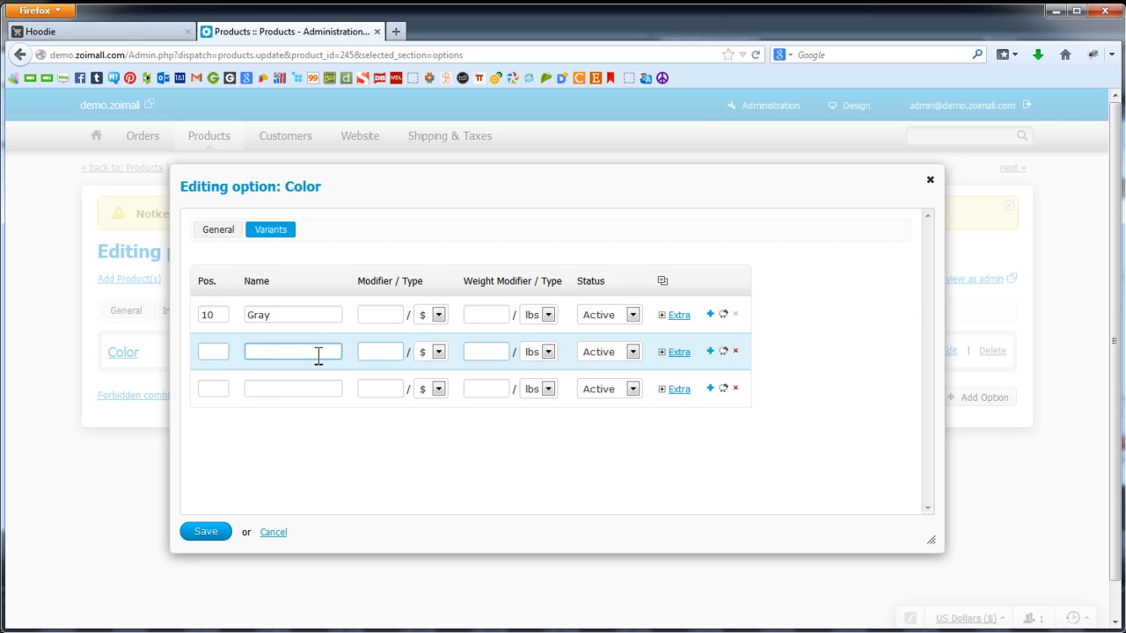
click(294, 391)
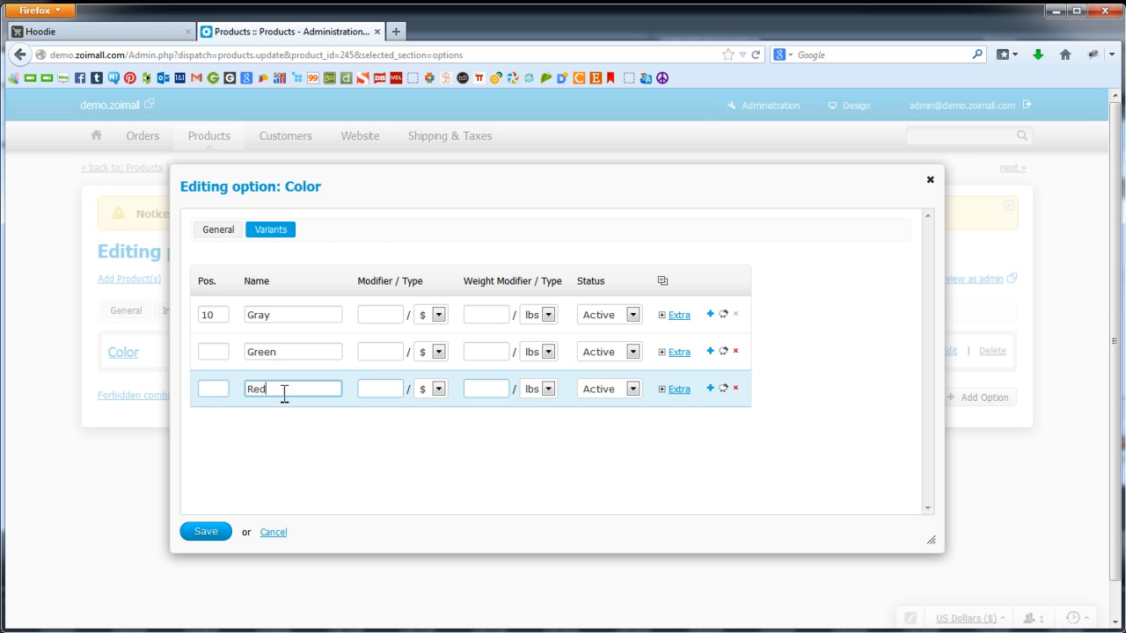
click(202, 349)
text(20)
click(214, 388)
click(329, 439)
Step: Attach the local image X41181_01t as the Gray variant's icon, with Hoodie as its alternative text, and copy that text
click(677, 317)
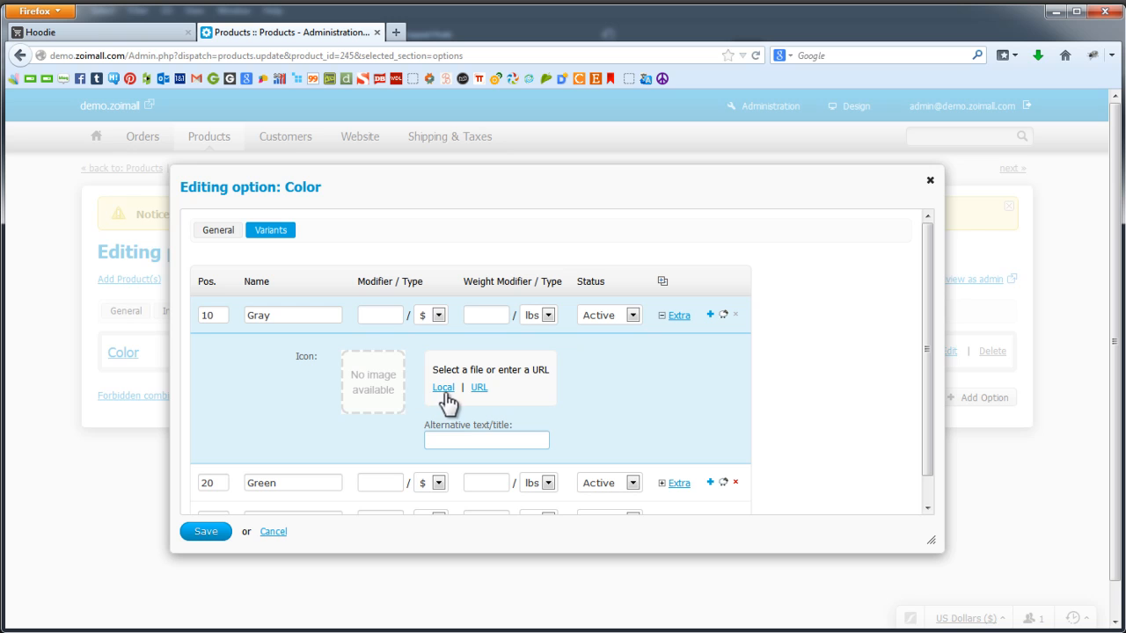
click(444, 390)
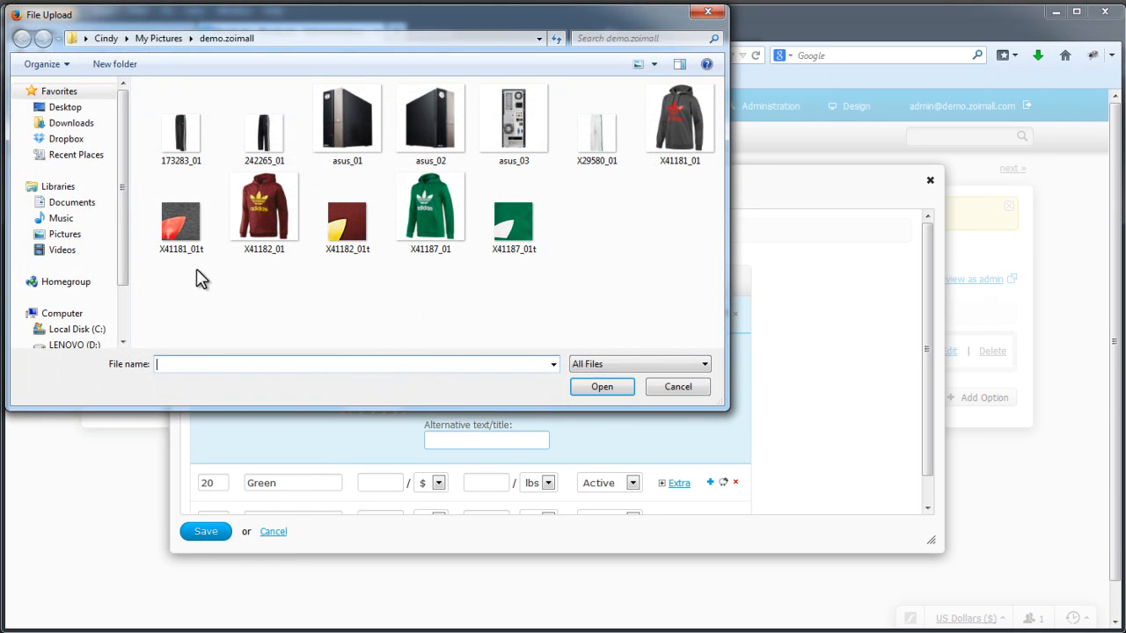
click(182, 218)
click(614, 389)
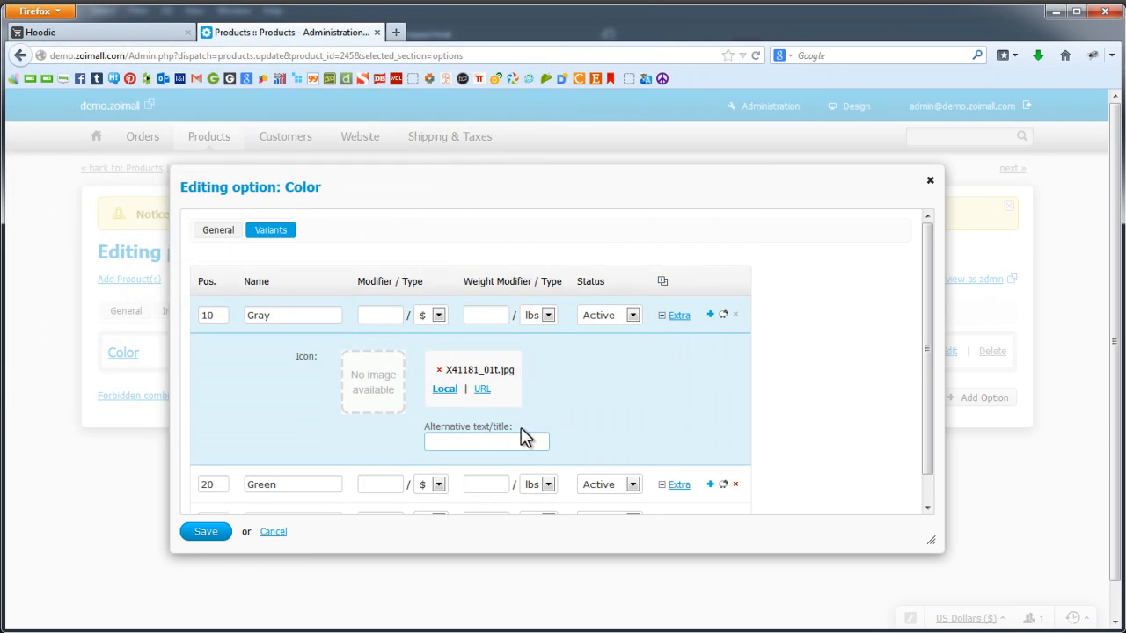
click(515, 446)
text(Hoodie)
double_click(441, 442)
key(ctrl+c)
click(706, 431)
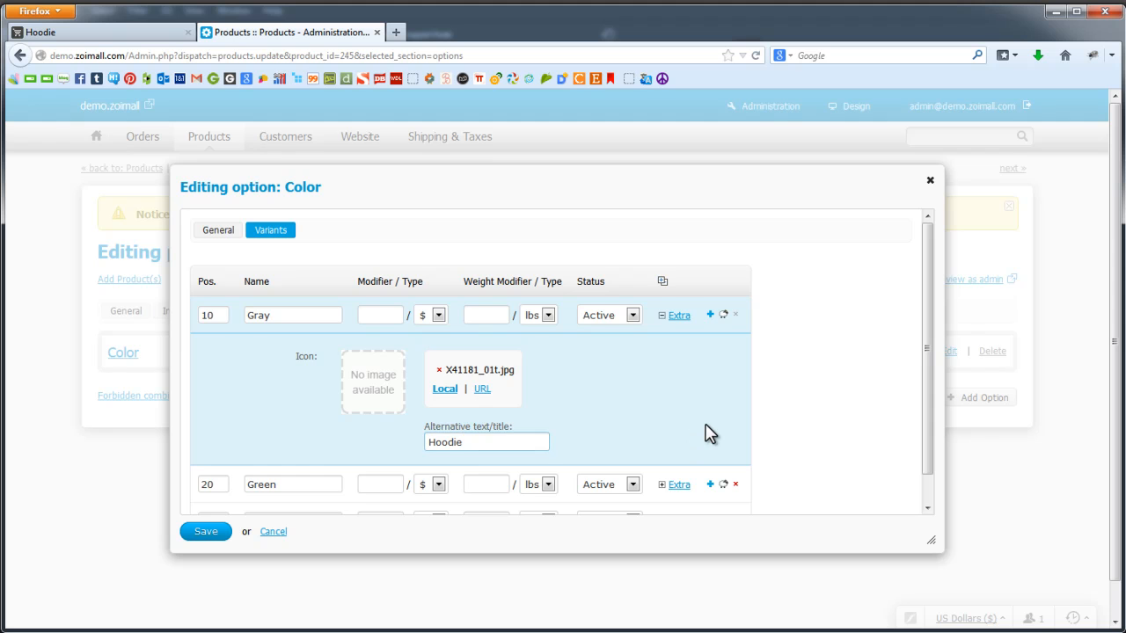
Step: Attach the local image X41187_01t as the Green variant's icon and paste Hoodie as its alternative text
scroll(712, 446, down, 1)
click(675, 456)
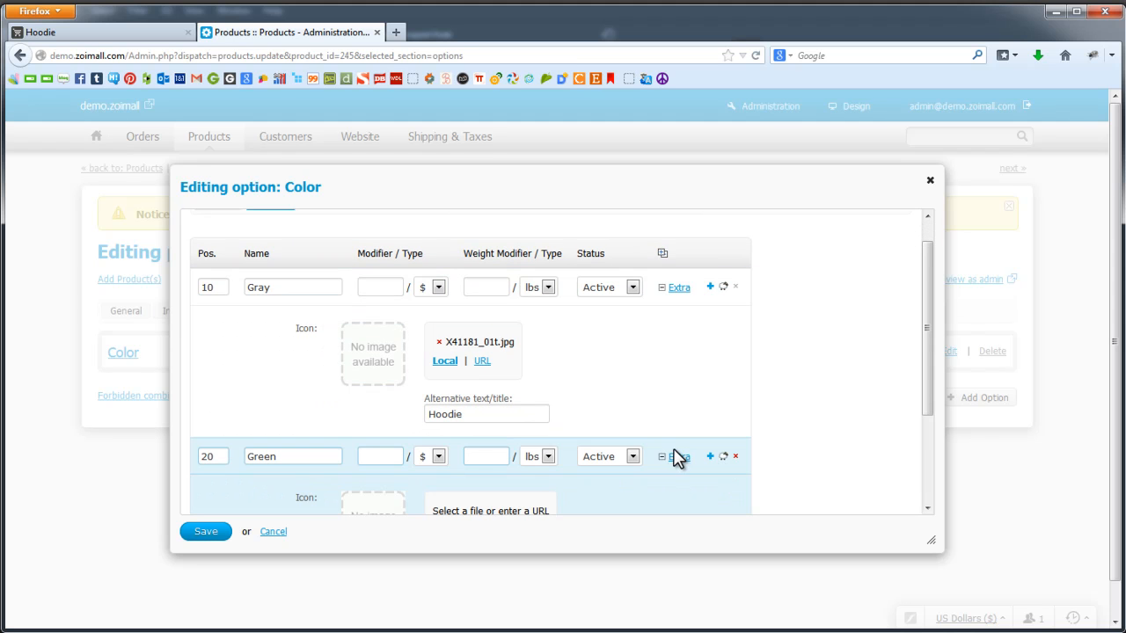
scroll(613, 453, down, 2)
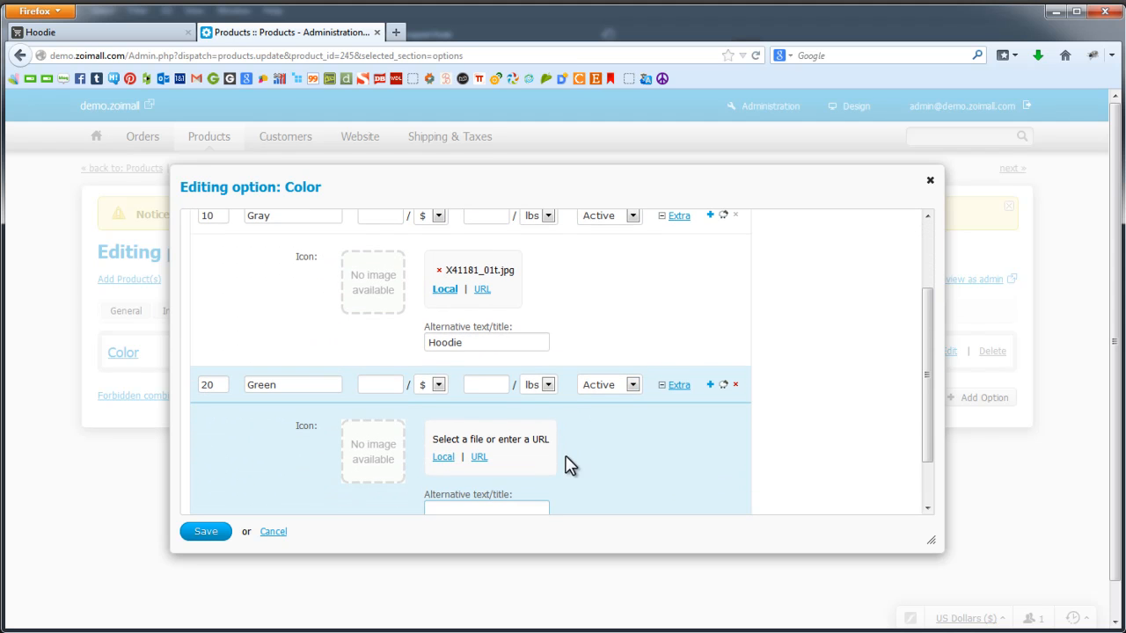
click(442, 458)
drag(377, 26, 485, 83)
click(598, 268)
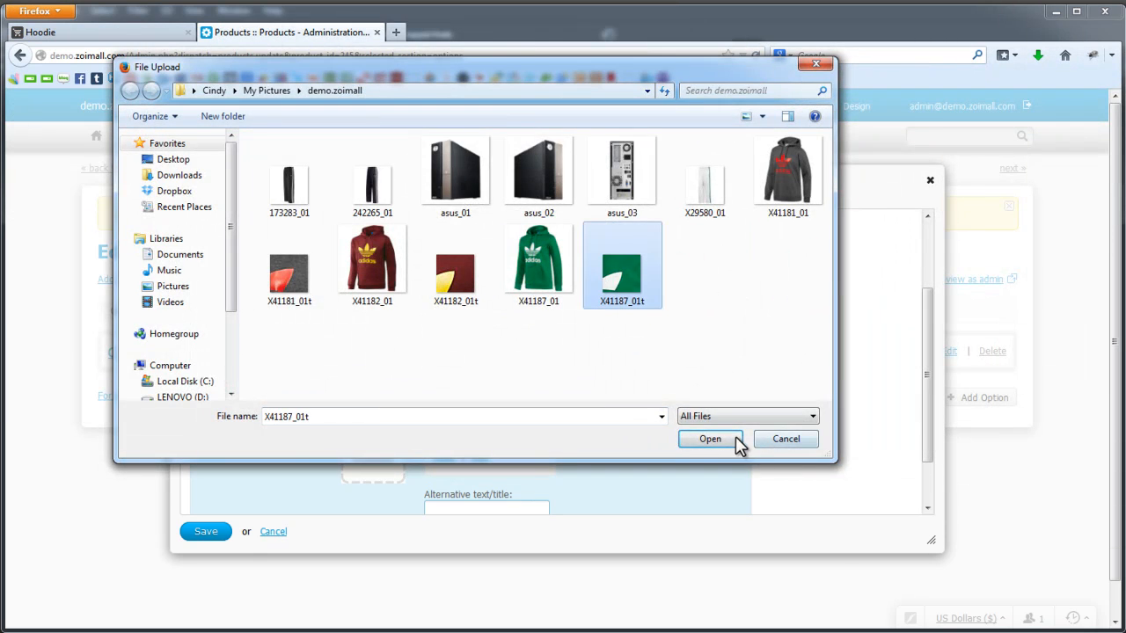
click(708, 435)
scroll(615, 479, down, 1)
click(530, 475)
key(ctrl+v)
click(665, 431)
Step: Give the Red variant the local icon X41182_01t with alternative text Hoodie, and save the Color option
scroll(665, 431, down, 1)
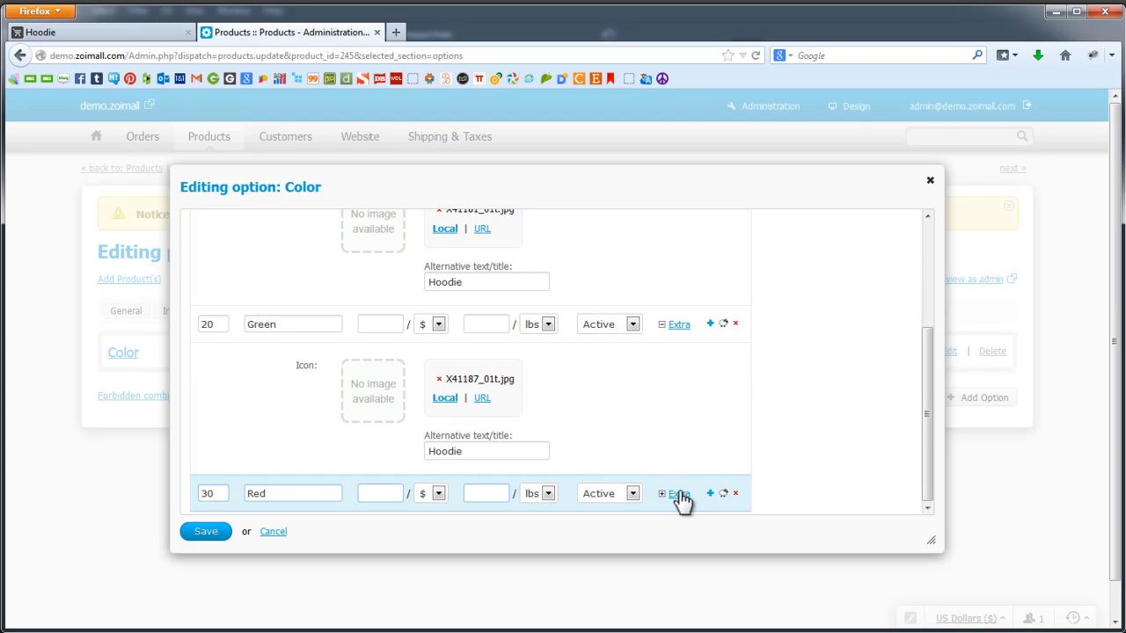
scroll(651, 444, down, 4)
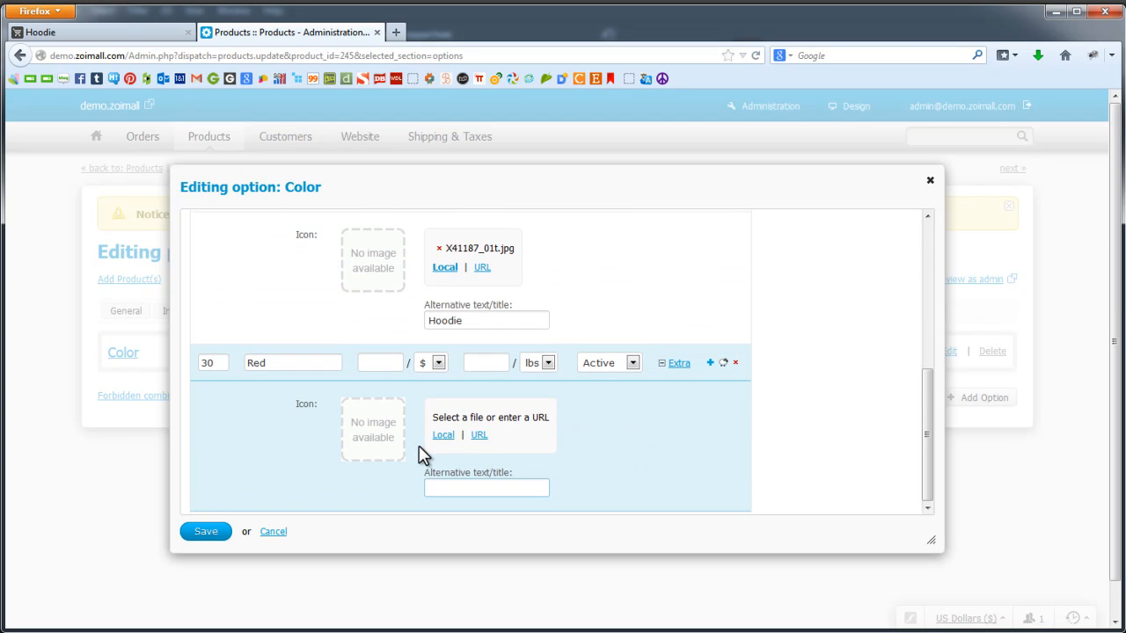
click(444, 435)
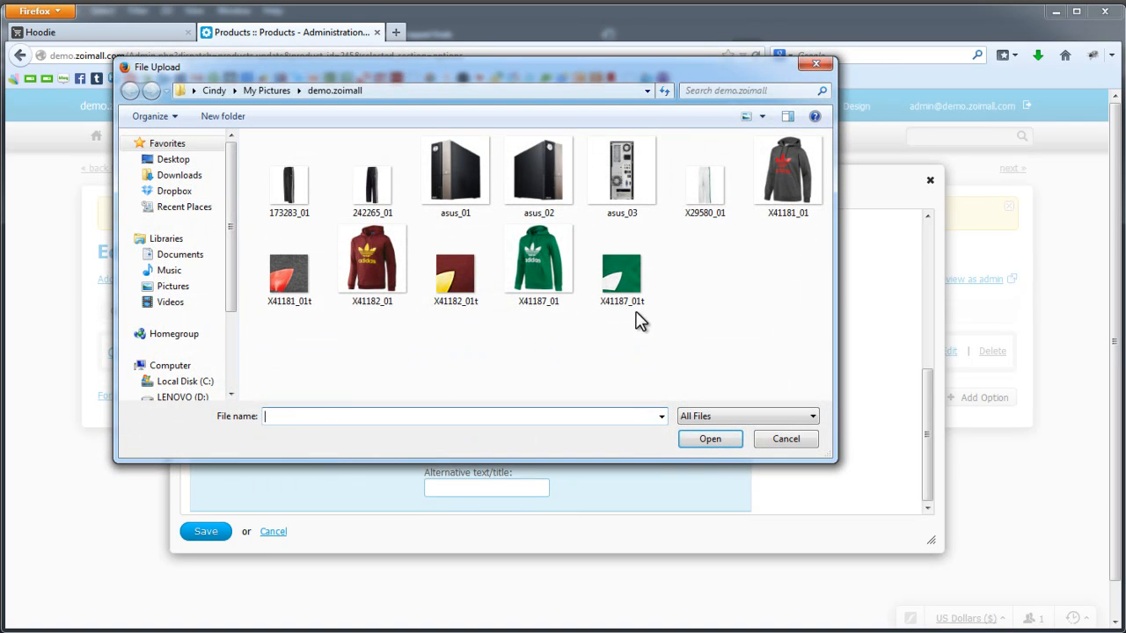
click(469, 252)
click(710, 438)
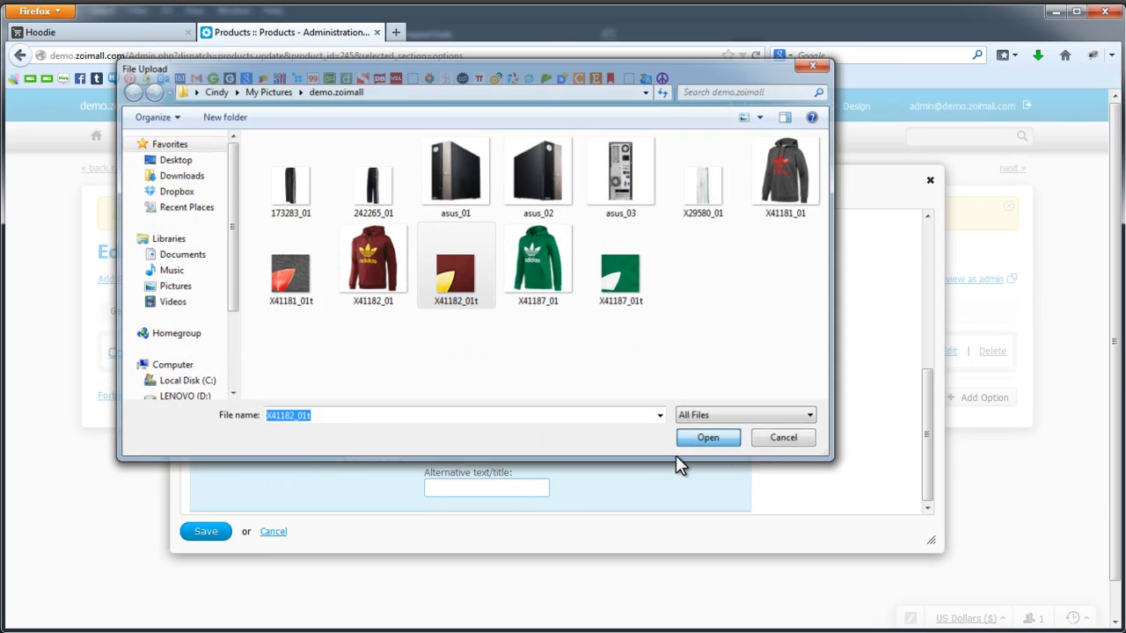
click(504, 490)
text(Hoodie)
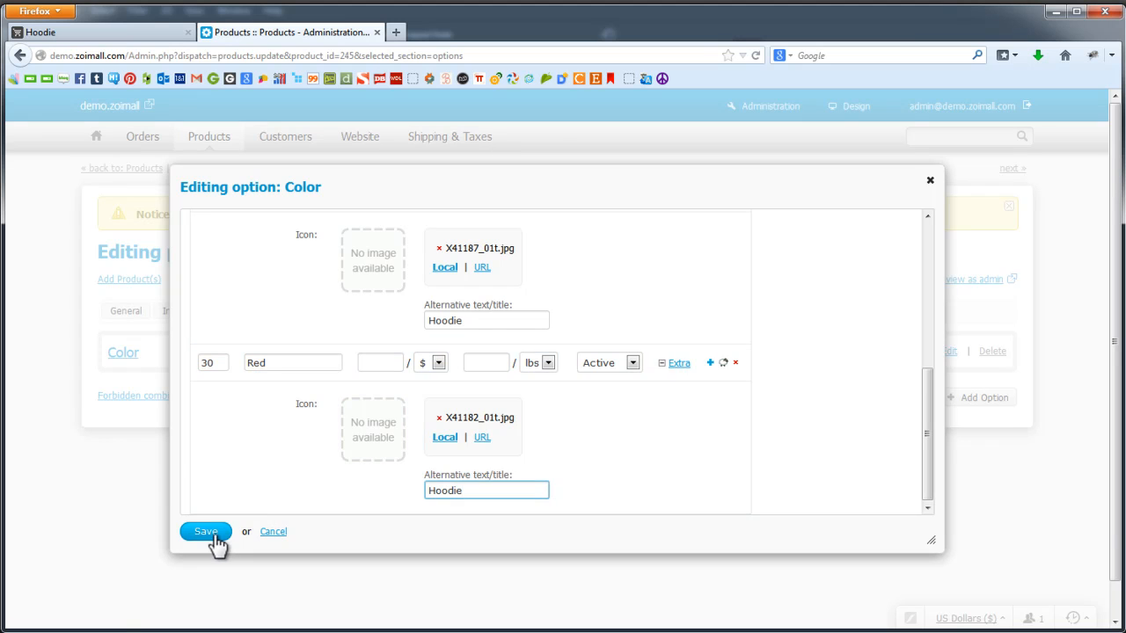
click(212, 535)
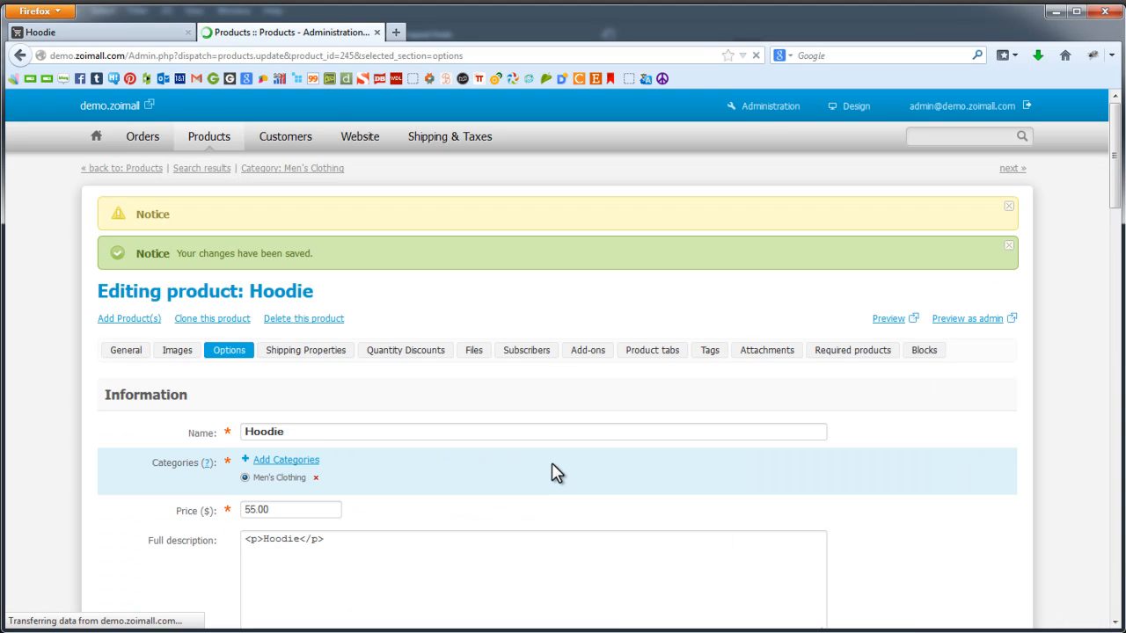
Step: Reload the Hoodie's storefront page, choose the Red color variant and open the enlarged product image
click(146, 34)
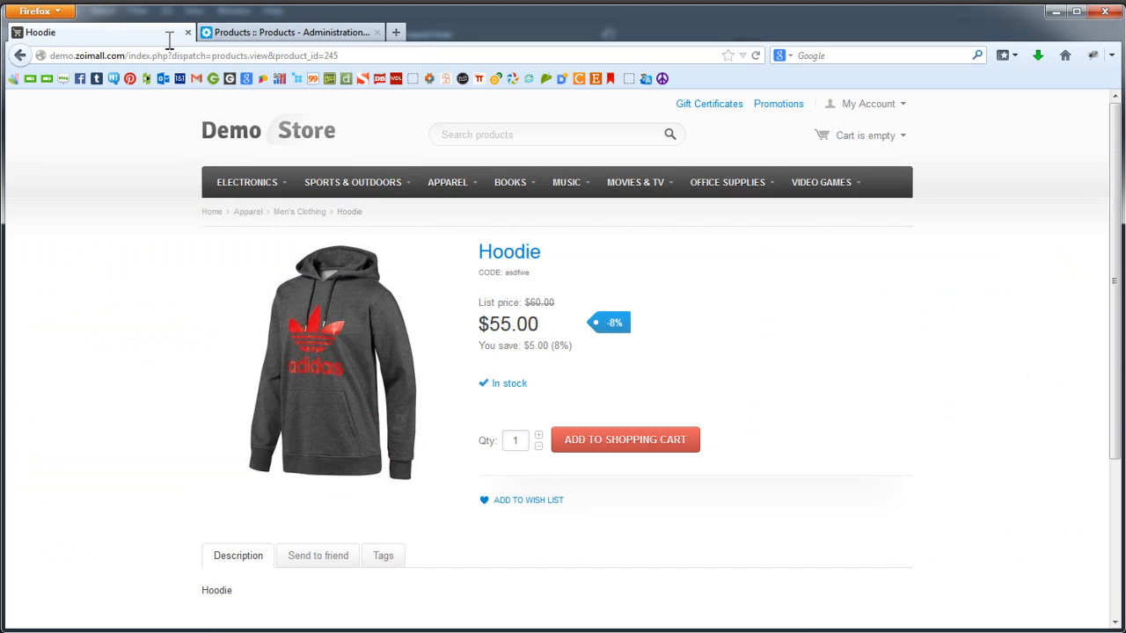
key(F5)
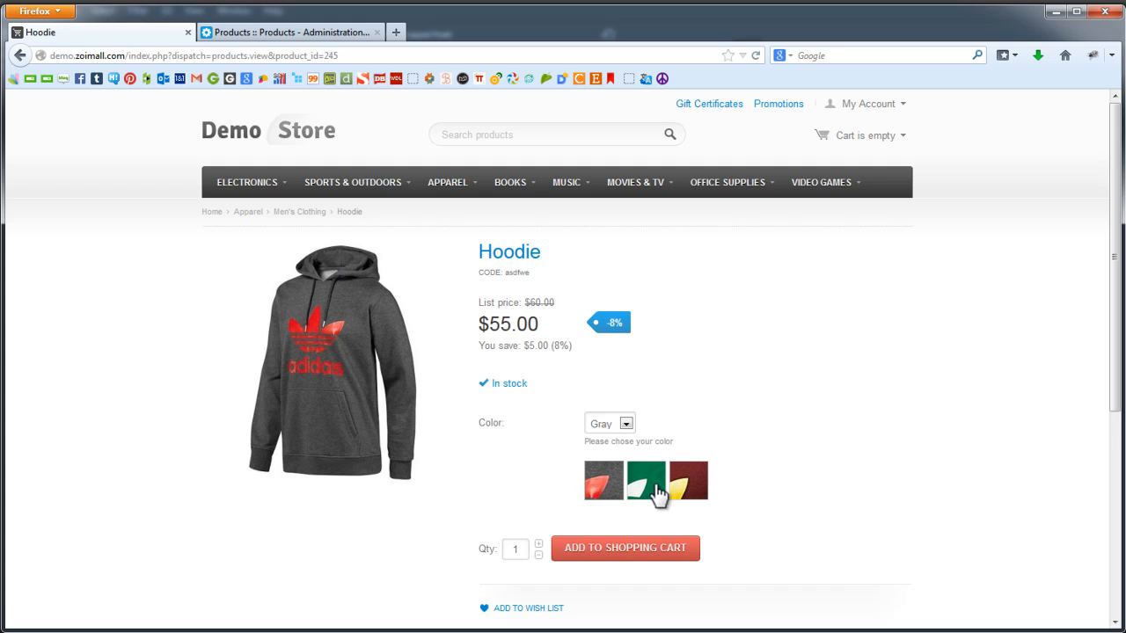
click(699, 490)
click(356, 332)
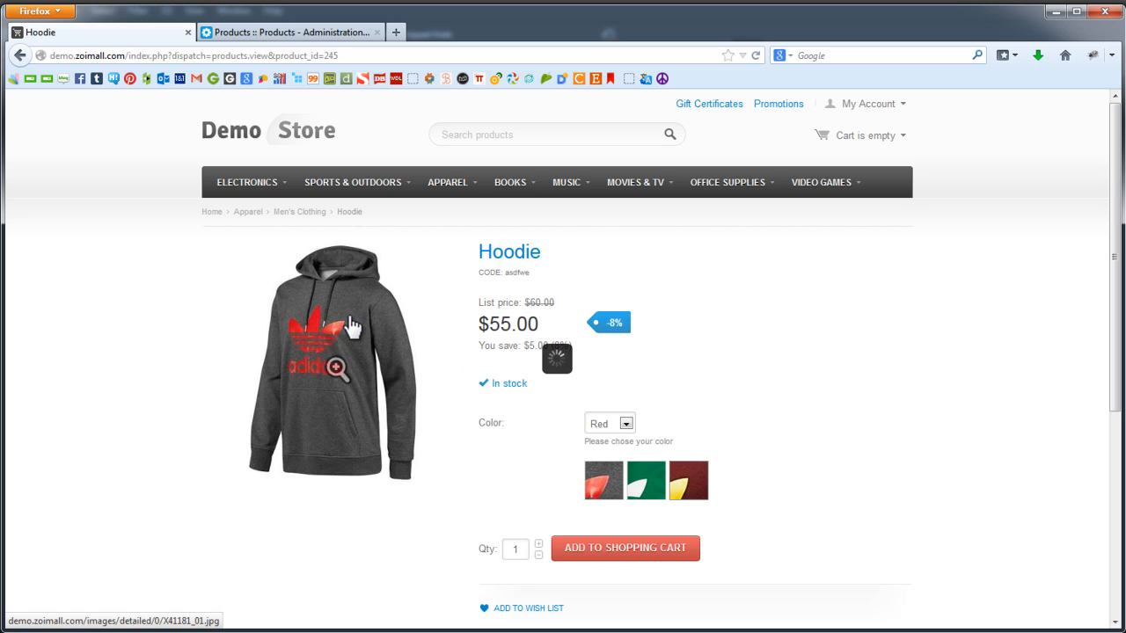
Step: Close the enlarged image, return to the Hoodie's product administration page and try to open its option combinations
click(751, 162)
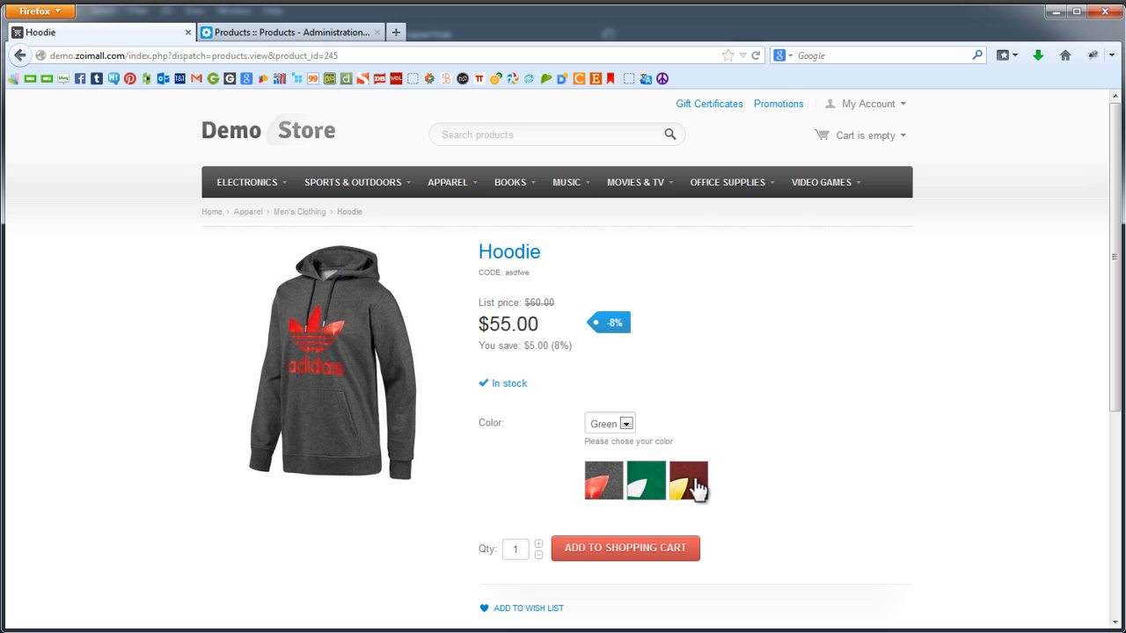
click(328, 32)
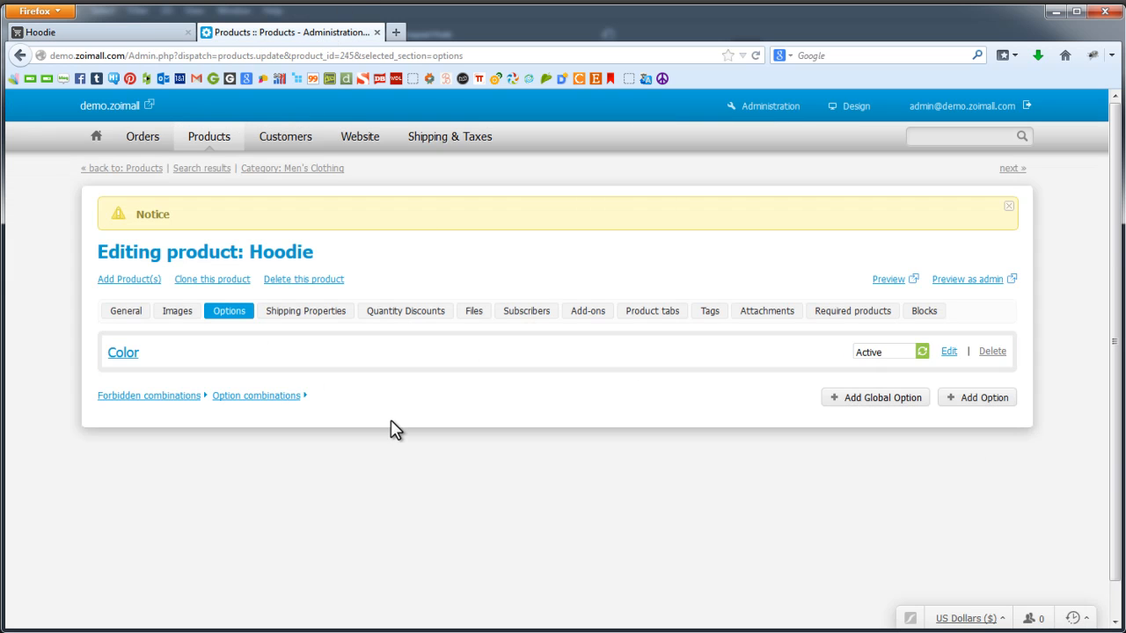
click(282, 396)
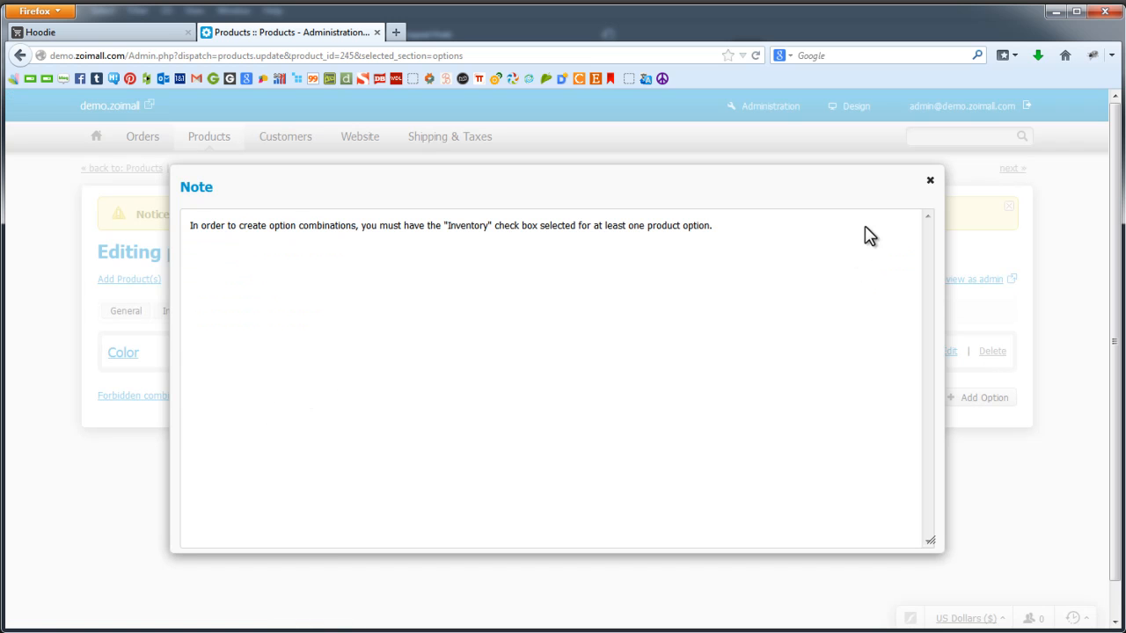
click(929, 182)
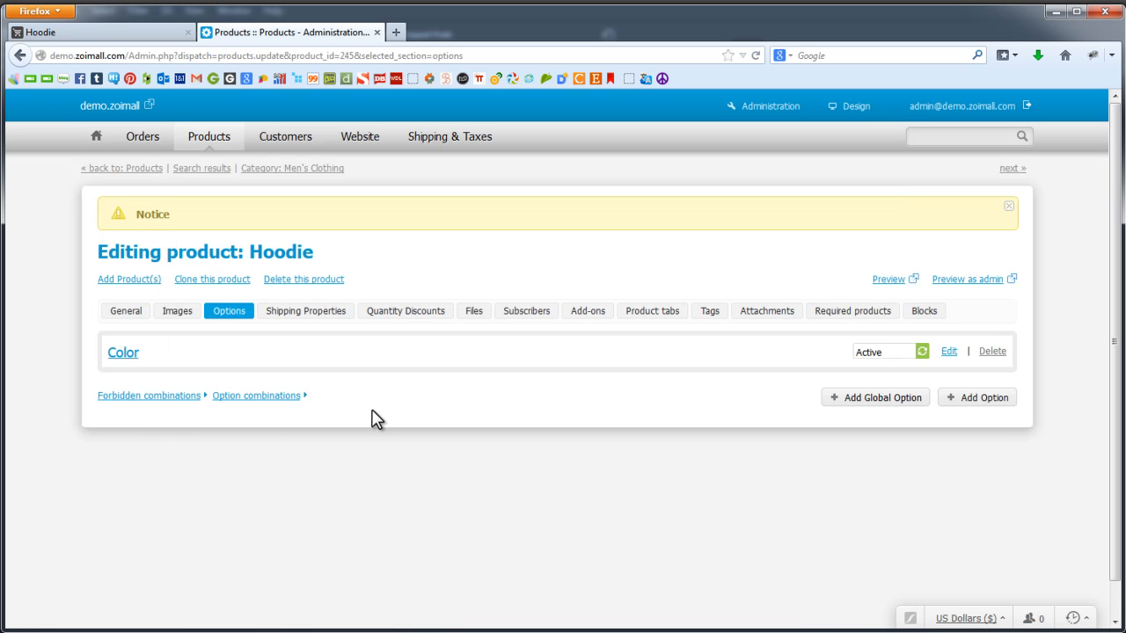
Step: Enable Inventory for the Hoodie's Color option and save the option
click(950, 351)
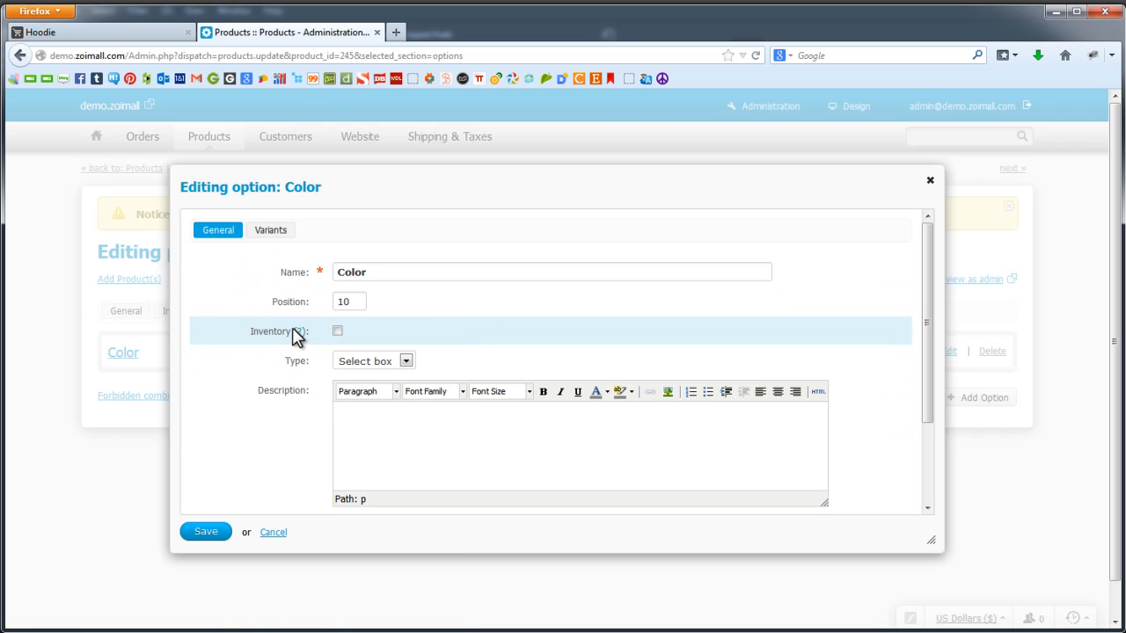
click(338, 330)
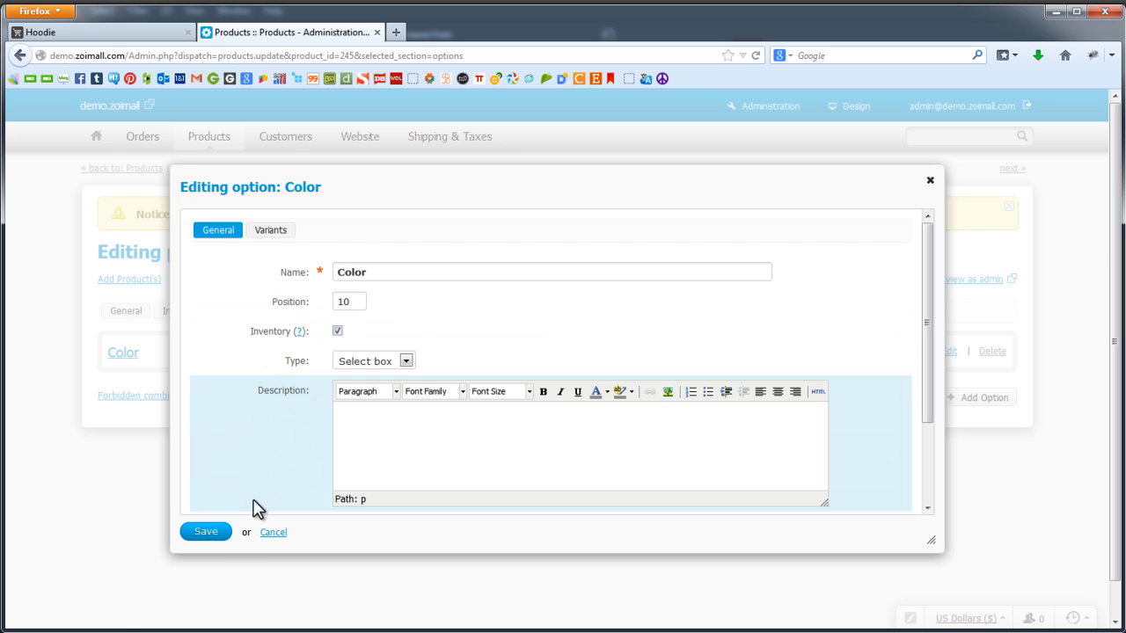
click(220, 534)
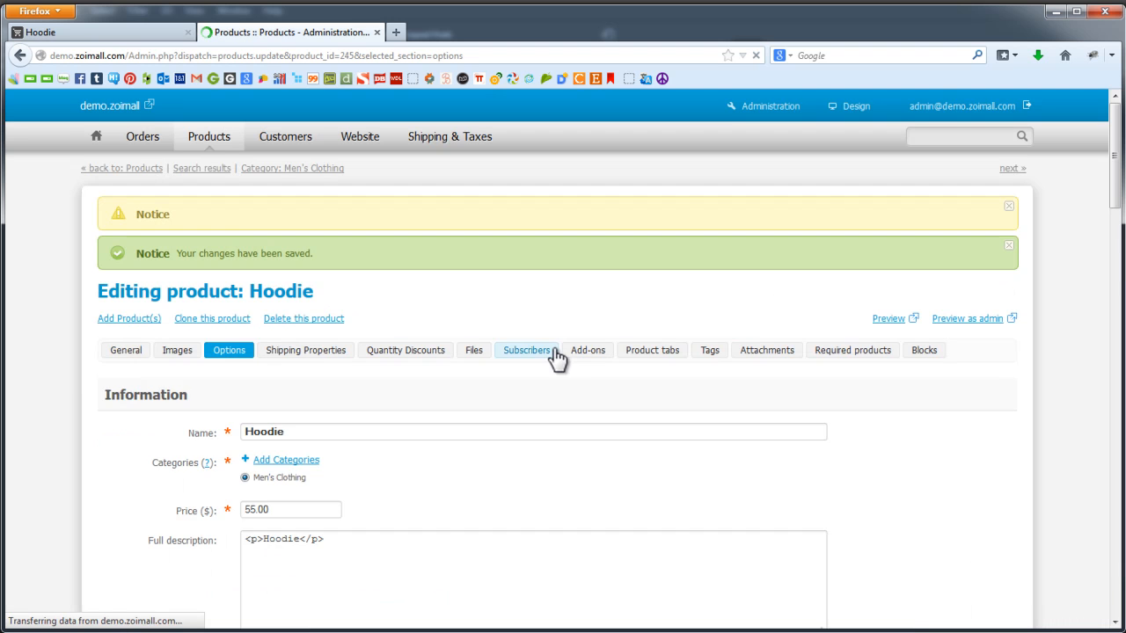
Step: Open the Hoodie's option combinations and create one combination each for the colors Gray, Green and Red
click(261, 435)
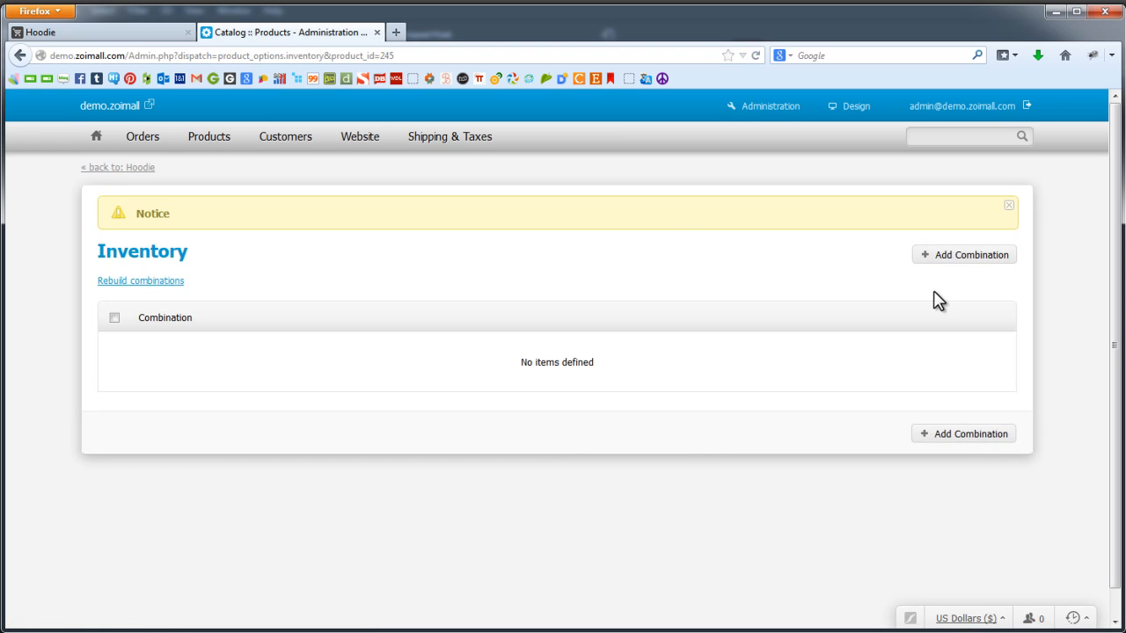
click(988, 437)
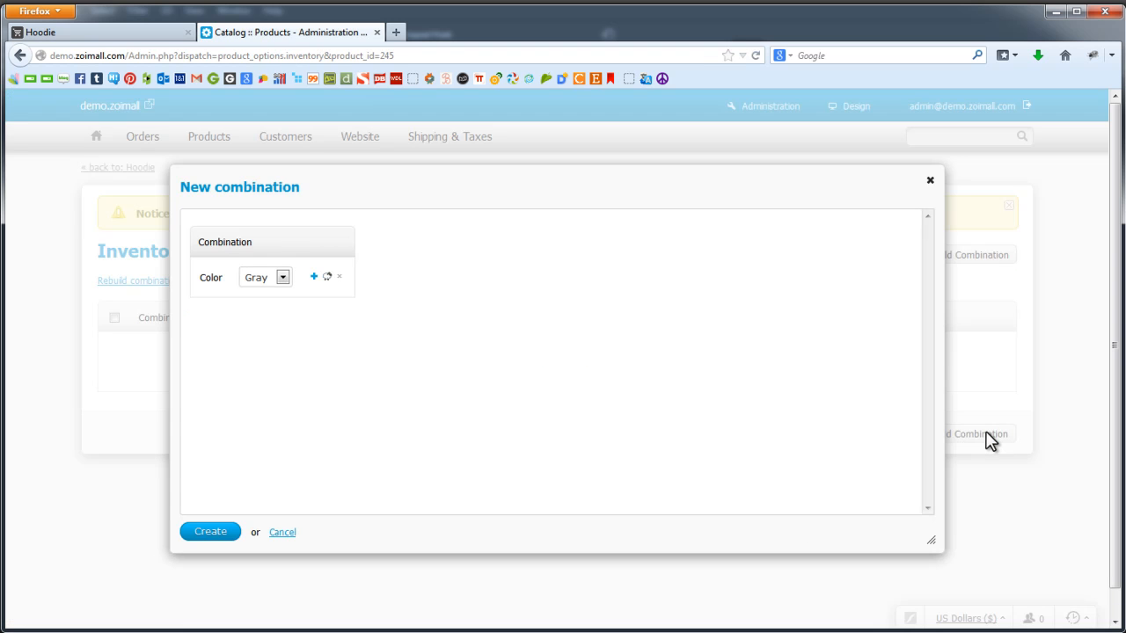
click(314, 276)
click(282, 319)
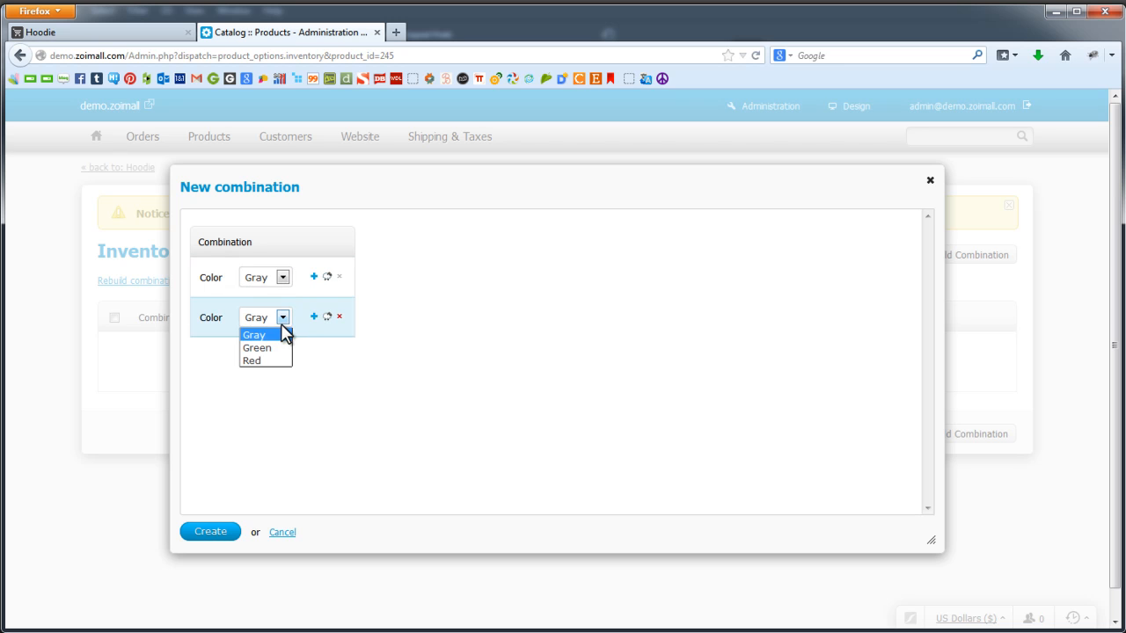
click(282, 348)
click(314, 317)
click(282, 357)
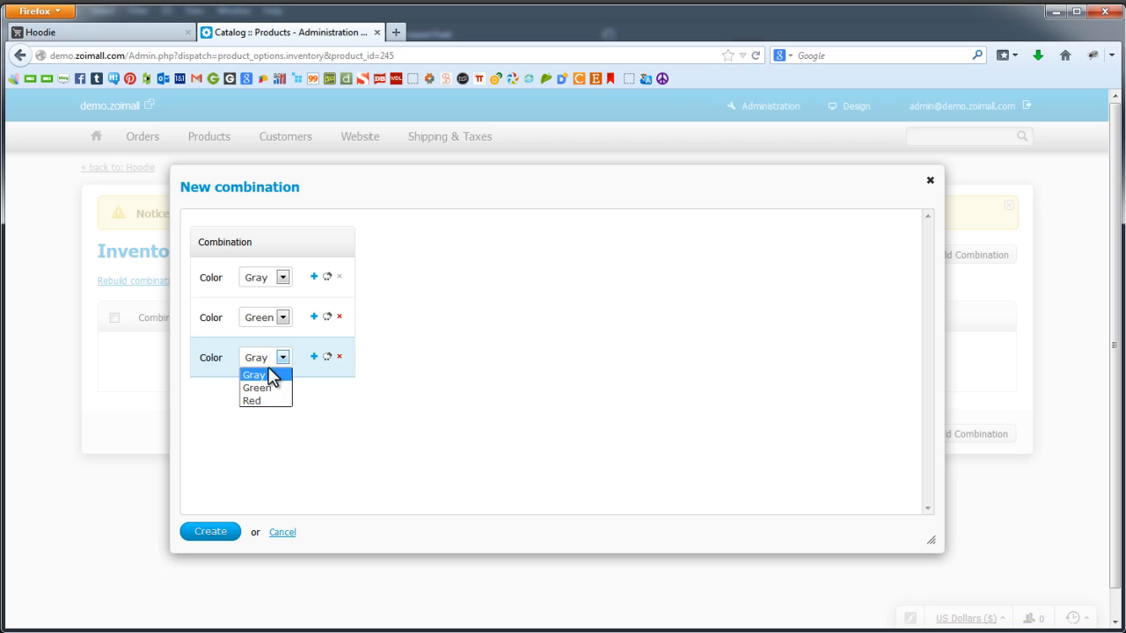
click(269, 400)
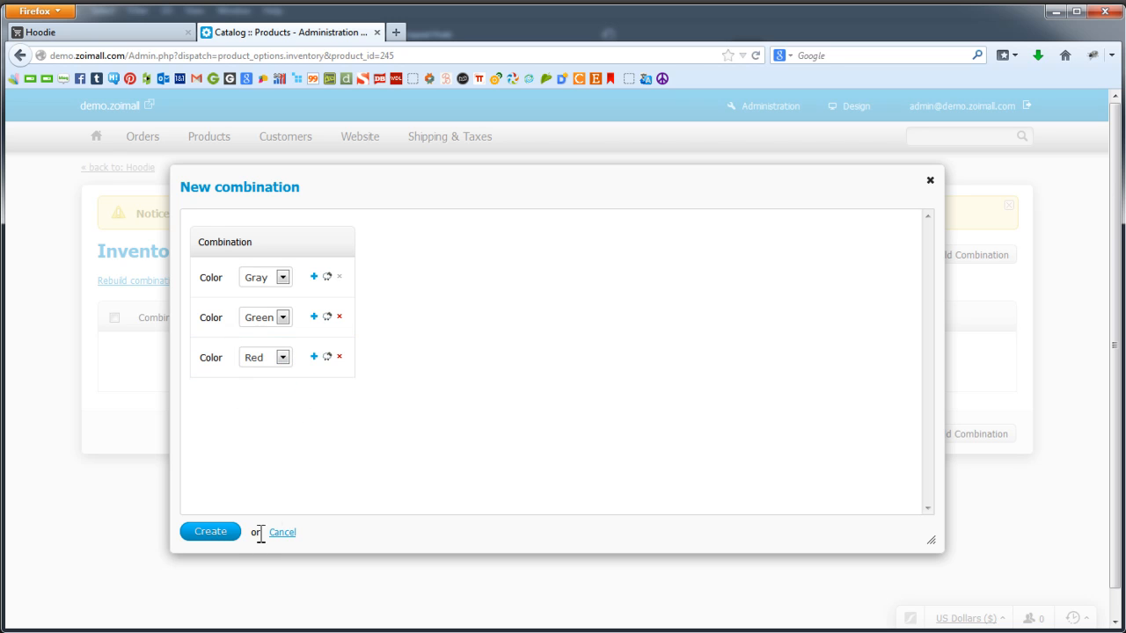
click(220, 535)
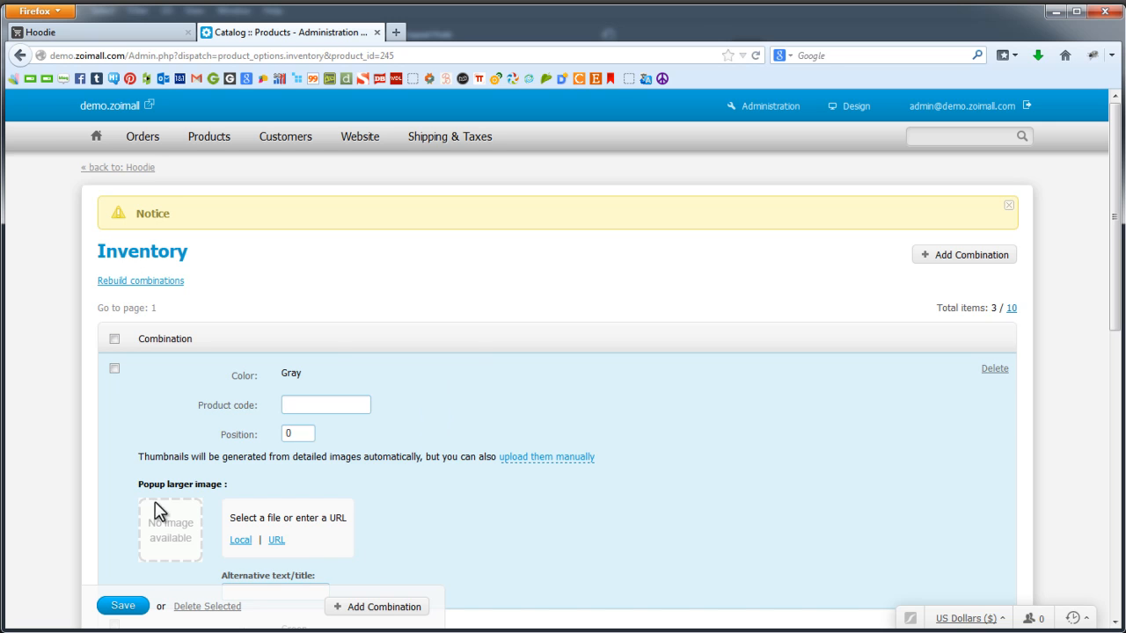
Step: Give the Gray combination the product code gr-h, the local larger image X41181_01 and the alternative text Hoodie
scroll(469, 307, down, 2)
click(360, 324)
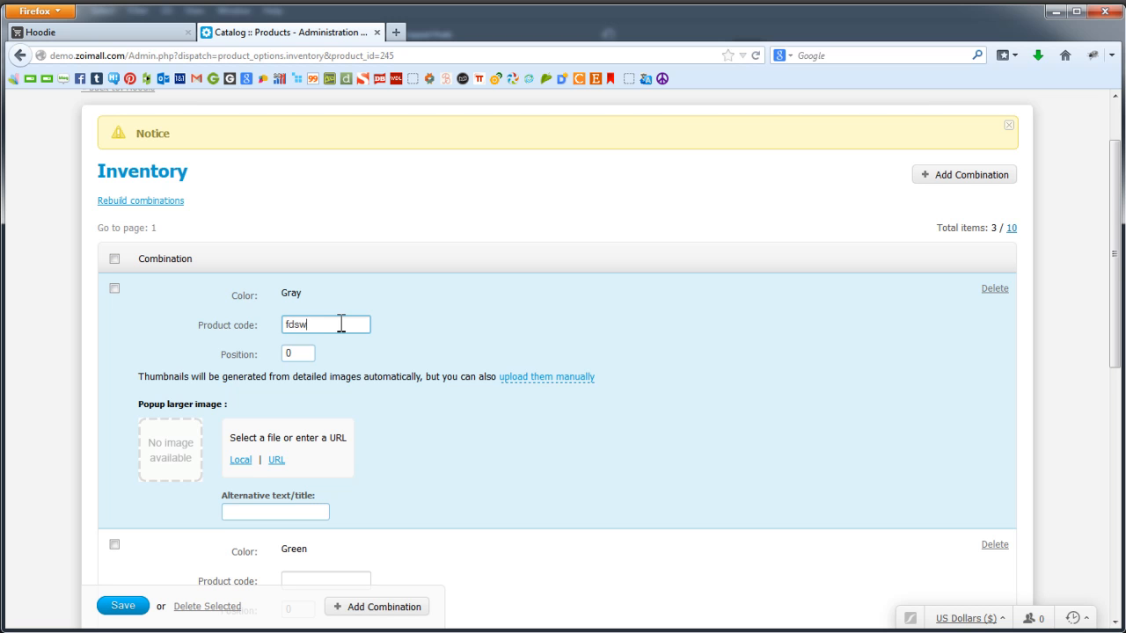
text(gf)
key(BackSpace)
text(r-h)
click(238, 461)
click(804, 204)
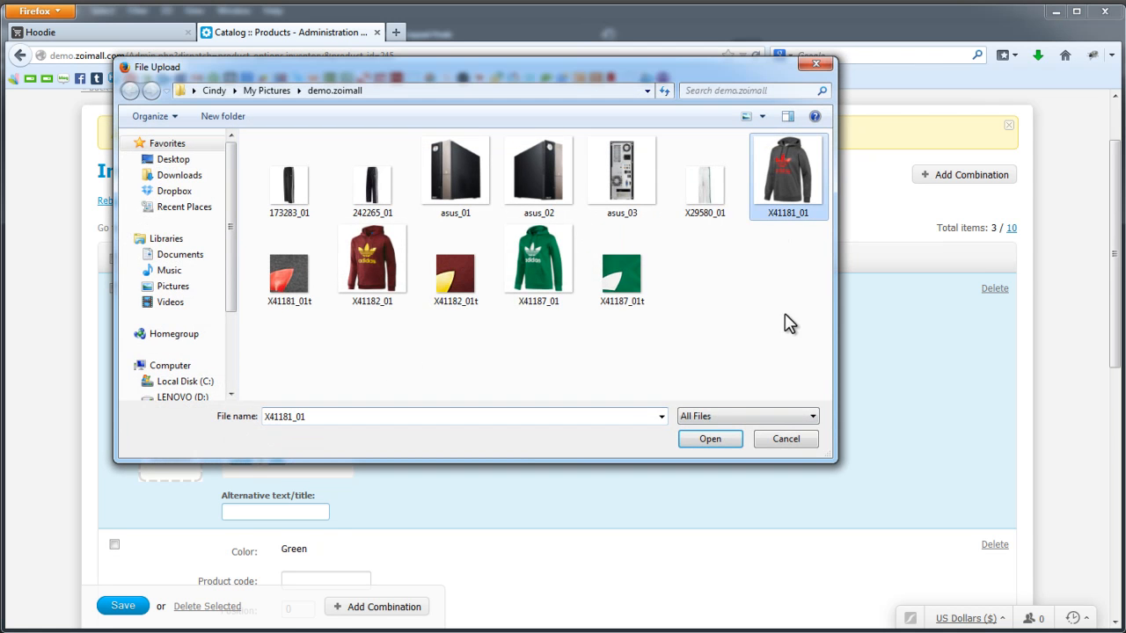
click(728, 442)
click(301, 511)
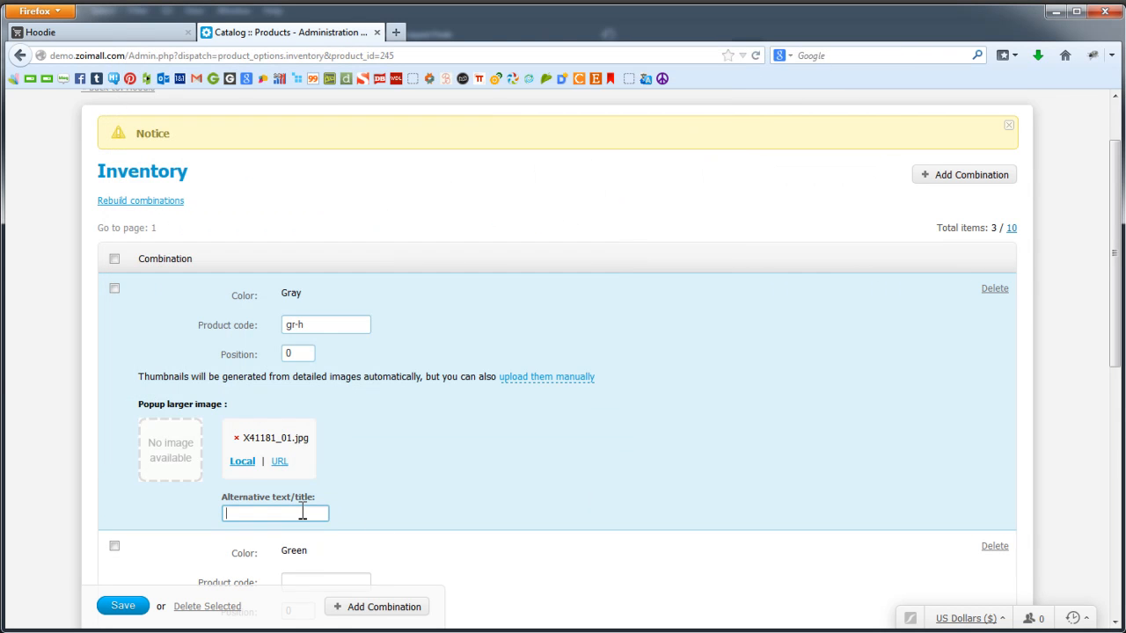
text(Hoodie)
Step: Give the Green combination the product code gr-h, the local larger image X41187_01 and the alternative text Hoodie
scroll(432, 488, down, 6)
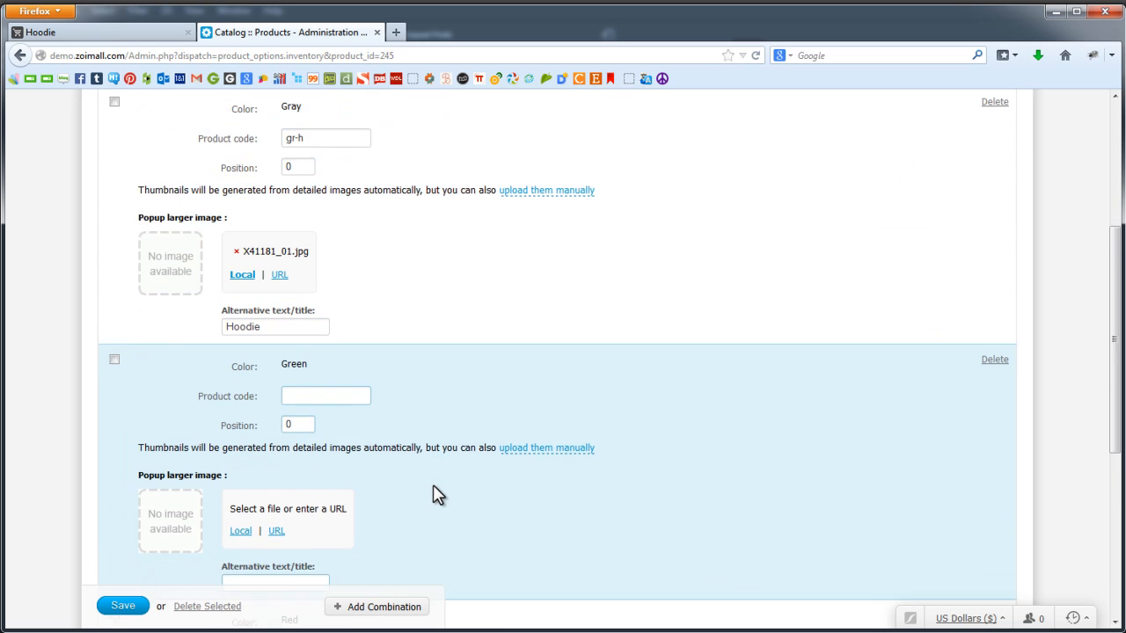
scroll(327, 261, up, 5)
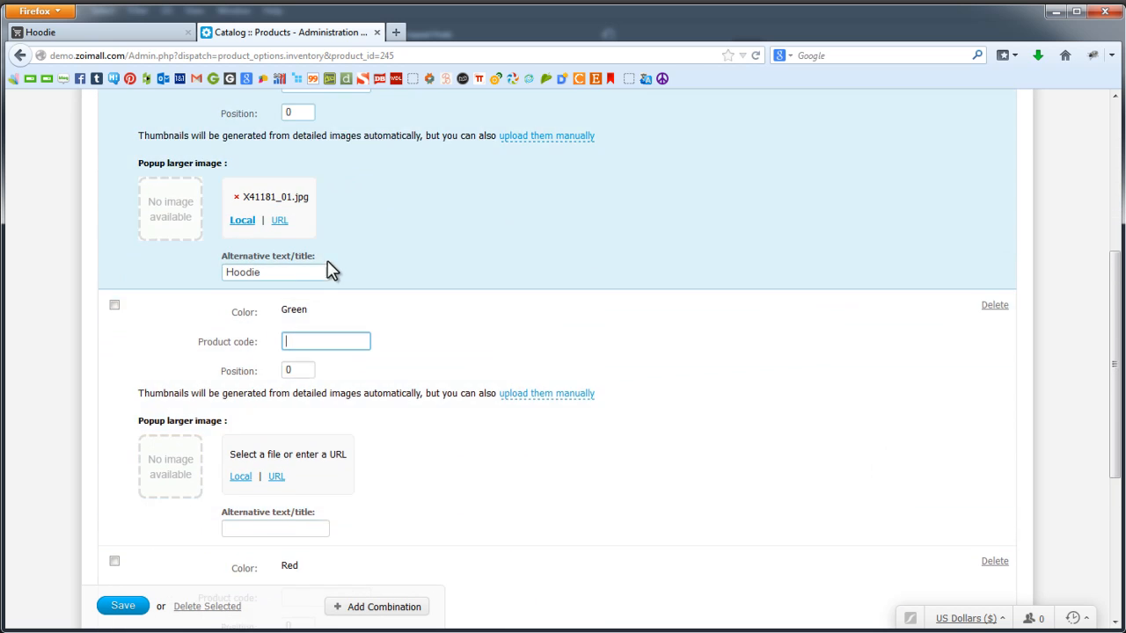
scroll(402, 472, down, 2)
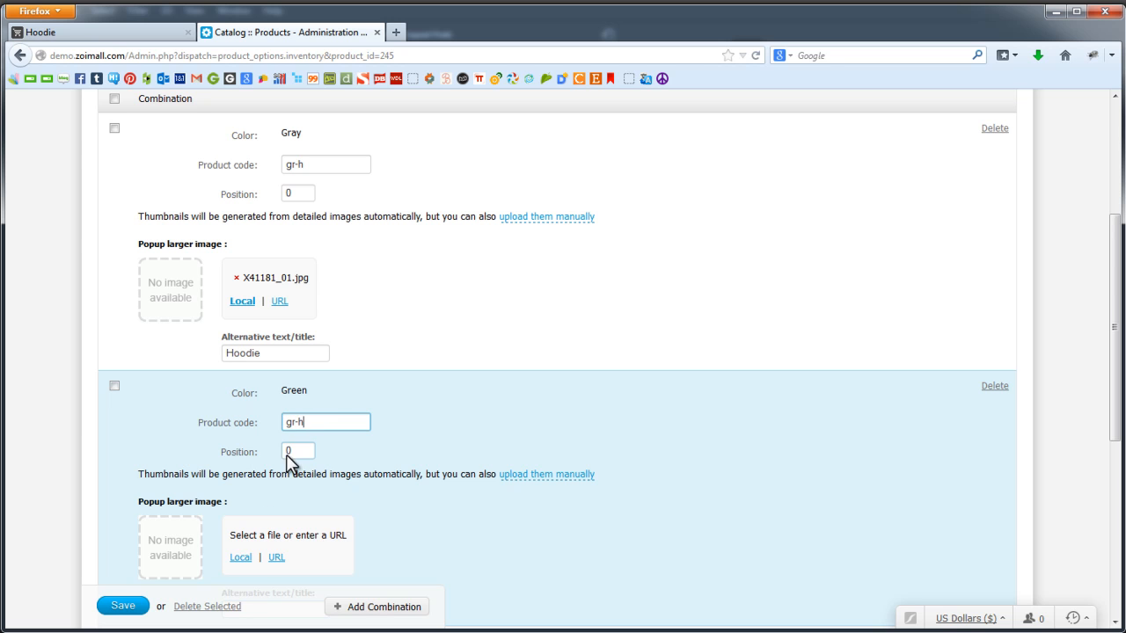
click(250, 559)
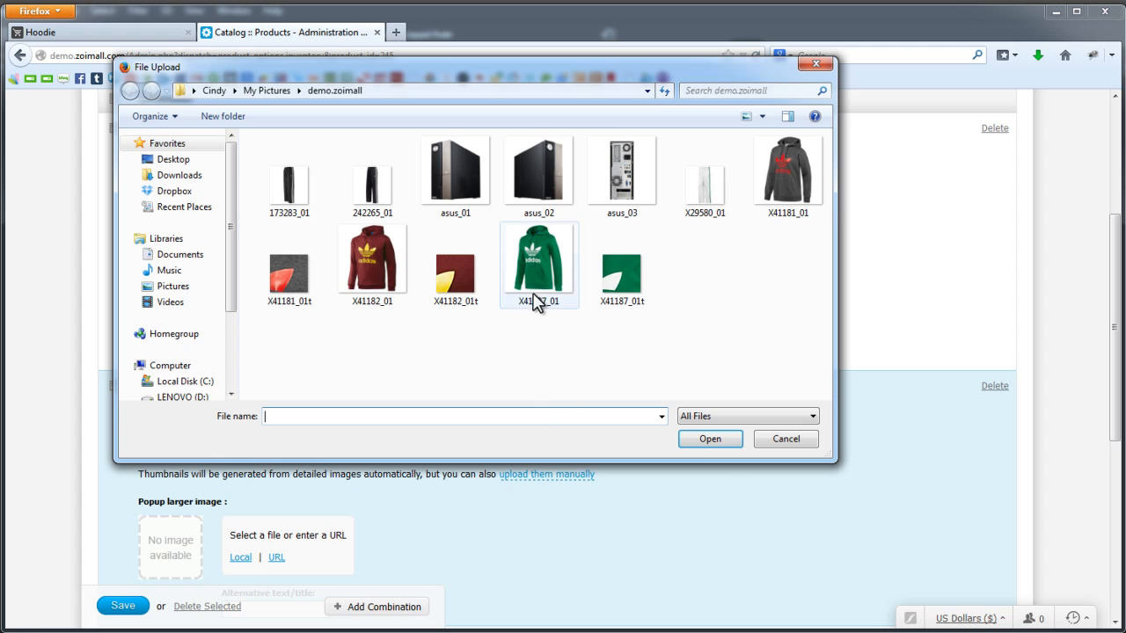
click(534, 303)
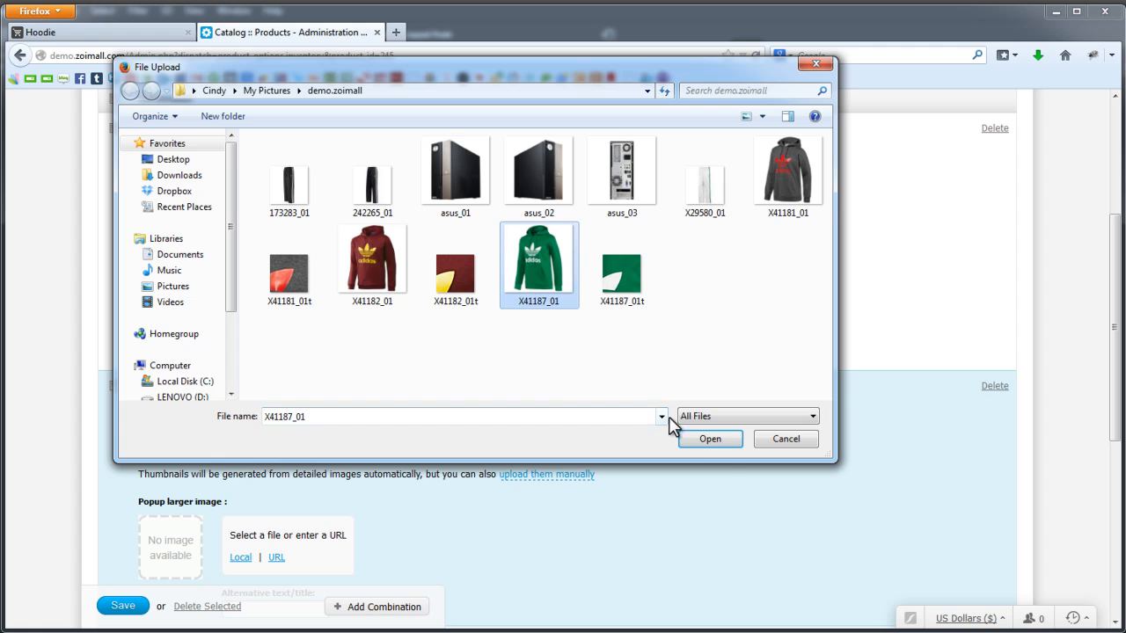
click(709, 439)
scroll(573, 525, down, 3)
click(288, 453)
text(Hoodie)
Step: Give the Red combination the product code rd-h, the local image X41182_01 and alternative text Hoodie, and save the inventory
scroll(453, 466, down, 2)
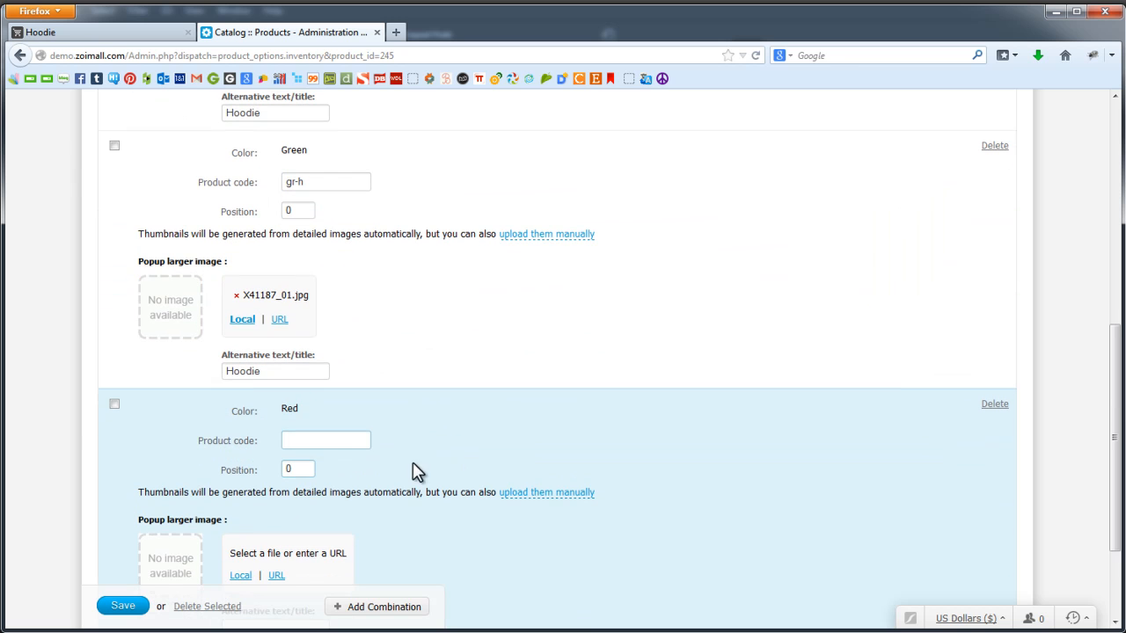
click(347, 439)
click(241, 575)
click(451, 272)
click(372, 263)
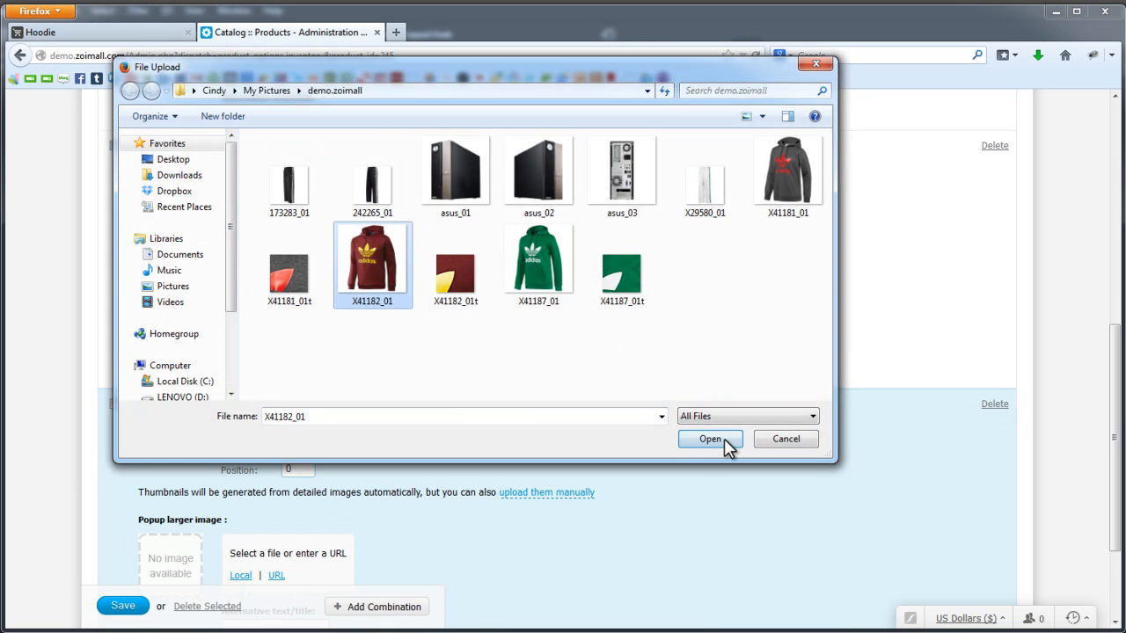
click(718, 442)
scroll(691, 503, down, 3)
click(313, 491)
text(Hoodie)
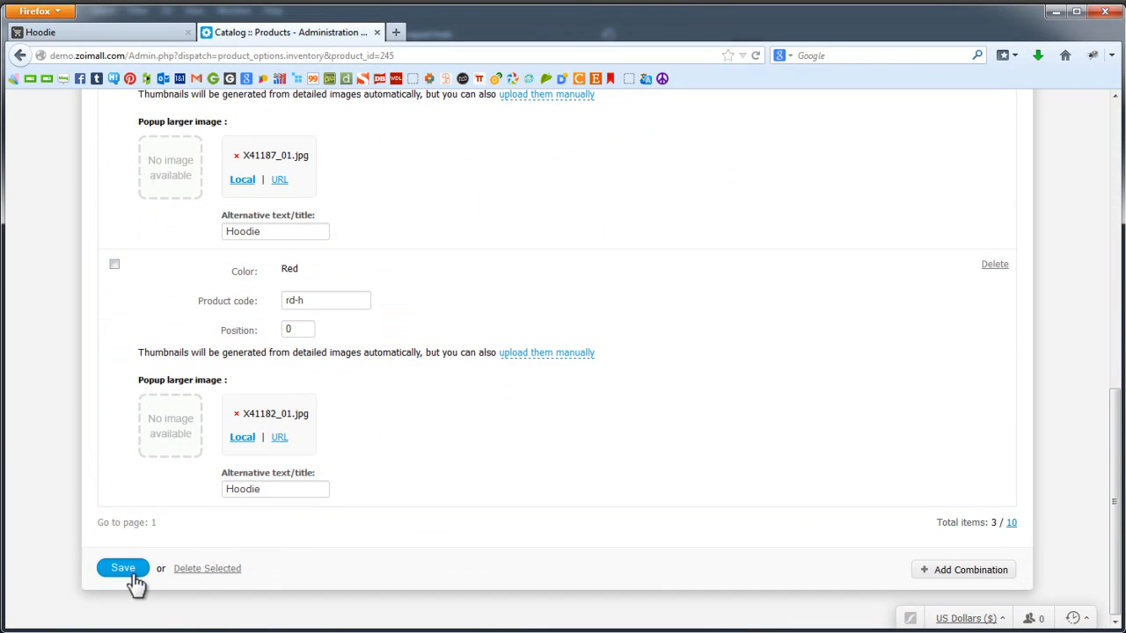
click(128, 570)
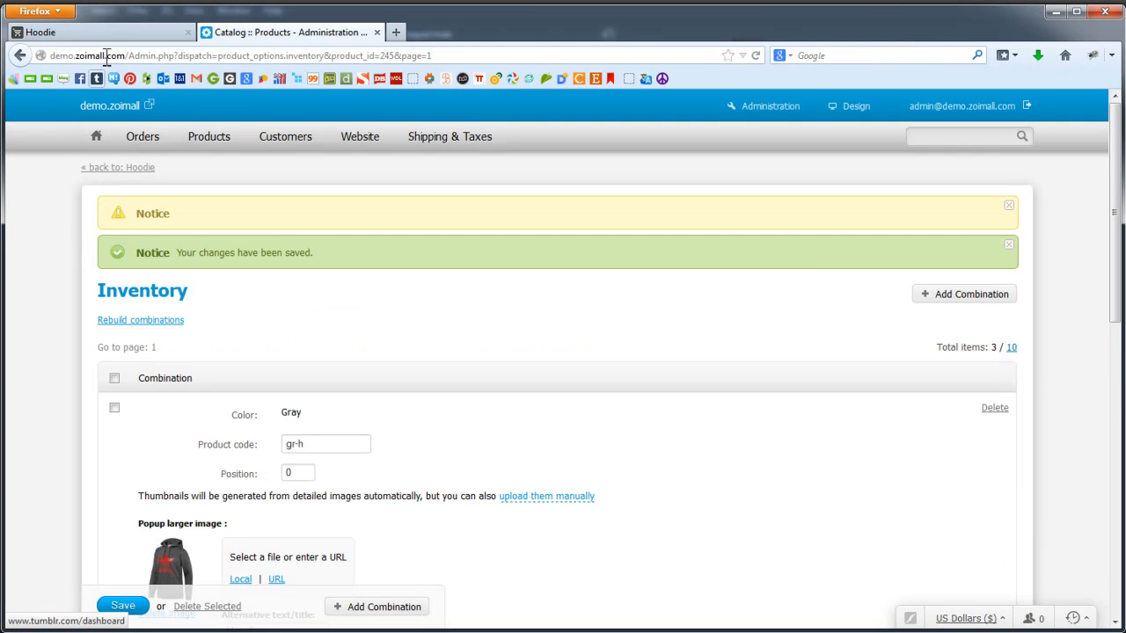
Step: Reload the Hoodie's storefront page and choose the Green and Red color variants to check their product images
click(107, 31)
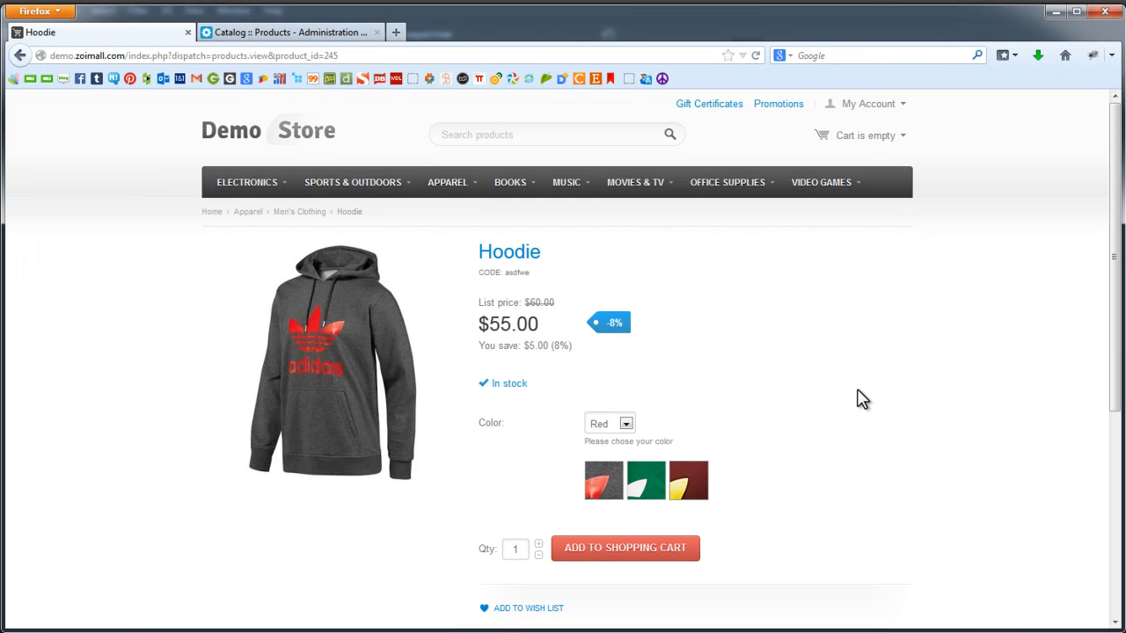
key(F5)
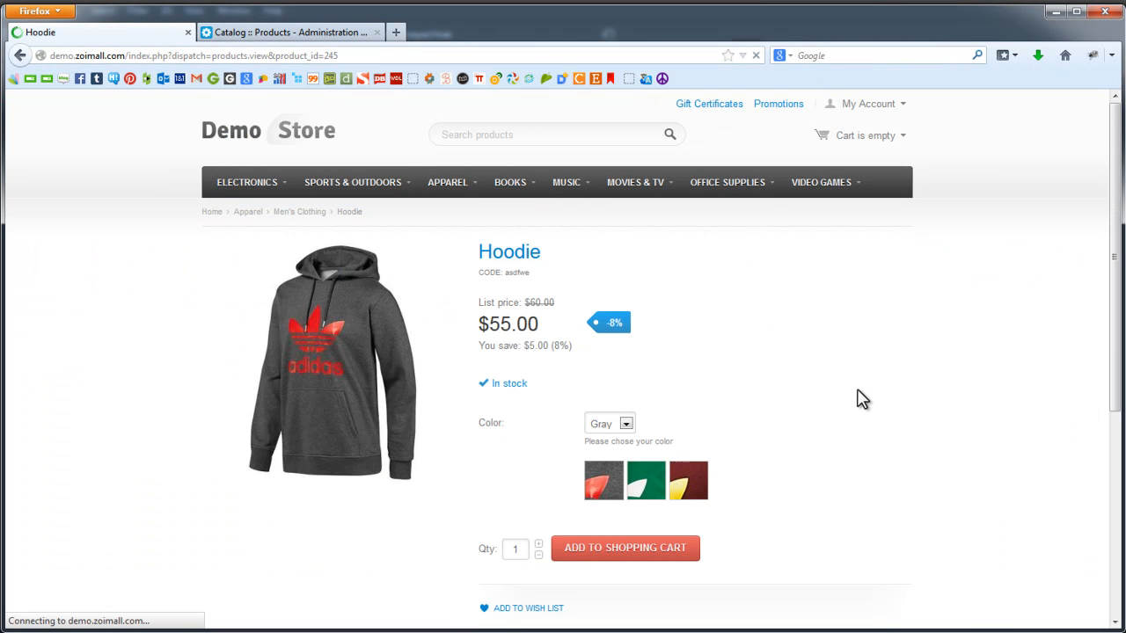
click(646, 490)
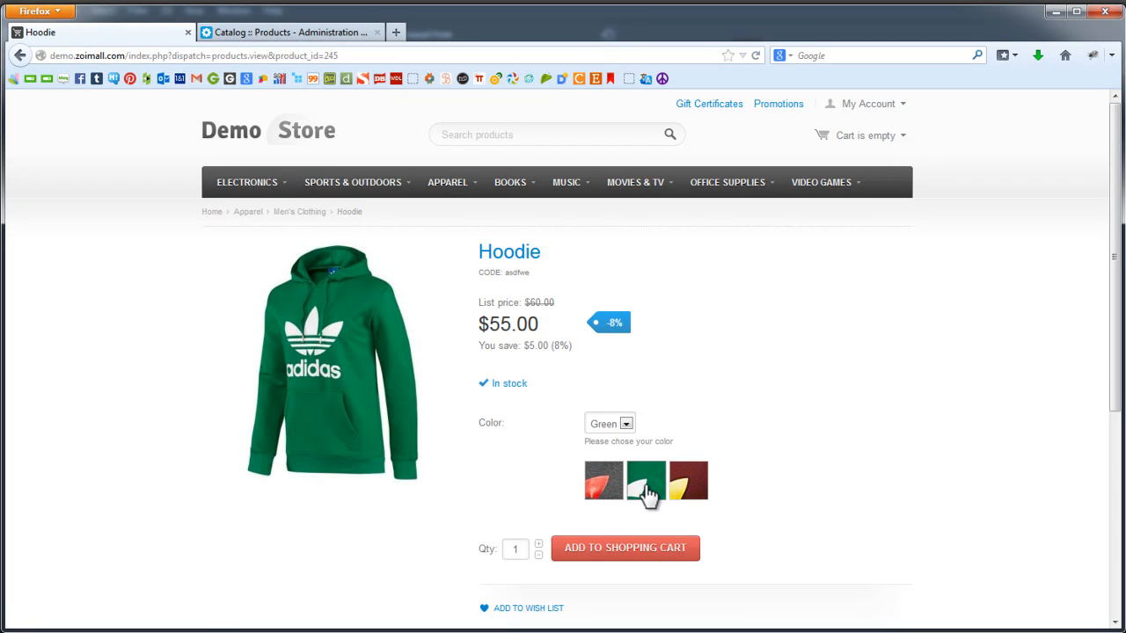
click(704, 494)
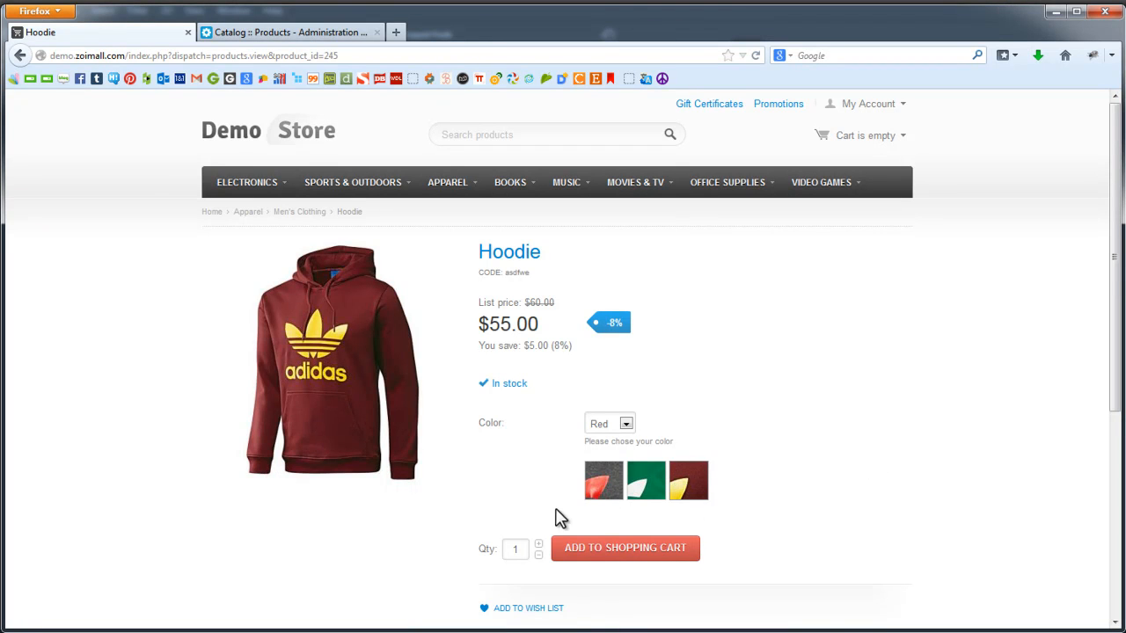
Step: Return to the Hoodie product's options in the administration and create a select box option named Size with position 20
click(290, 33)
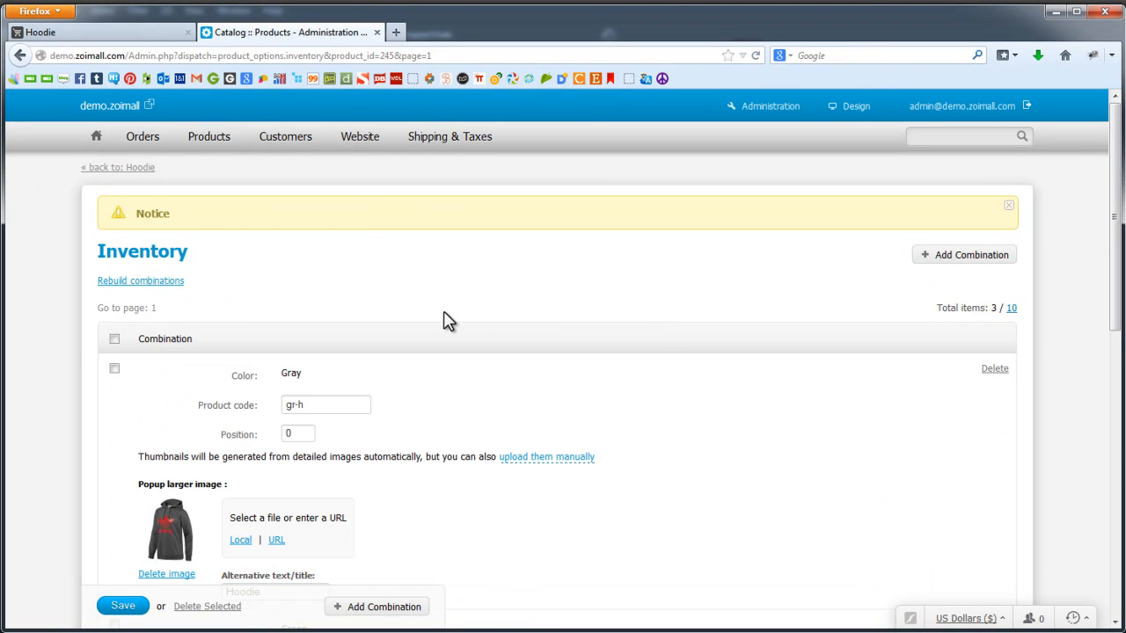
click(123, 168)
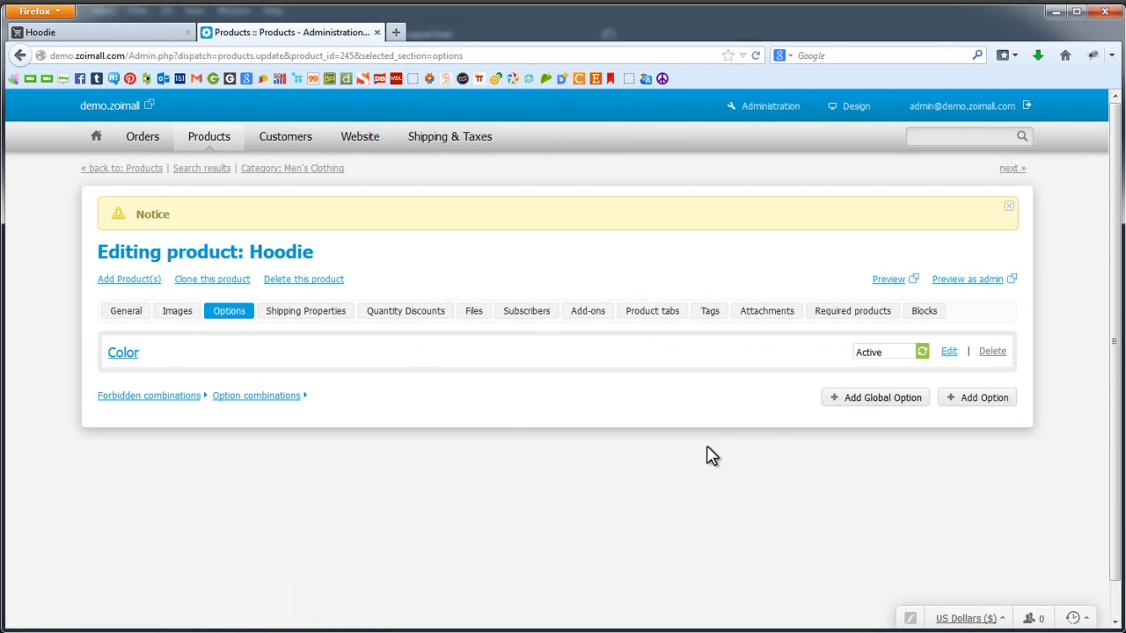
click(963, 394)
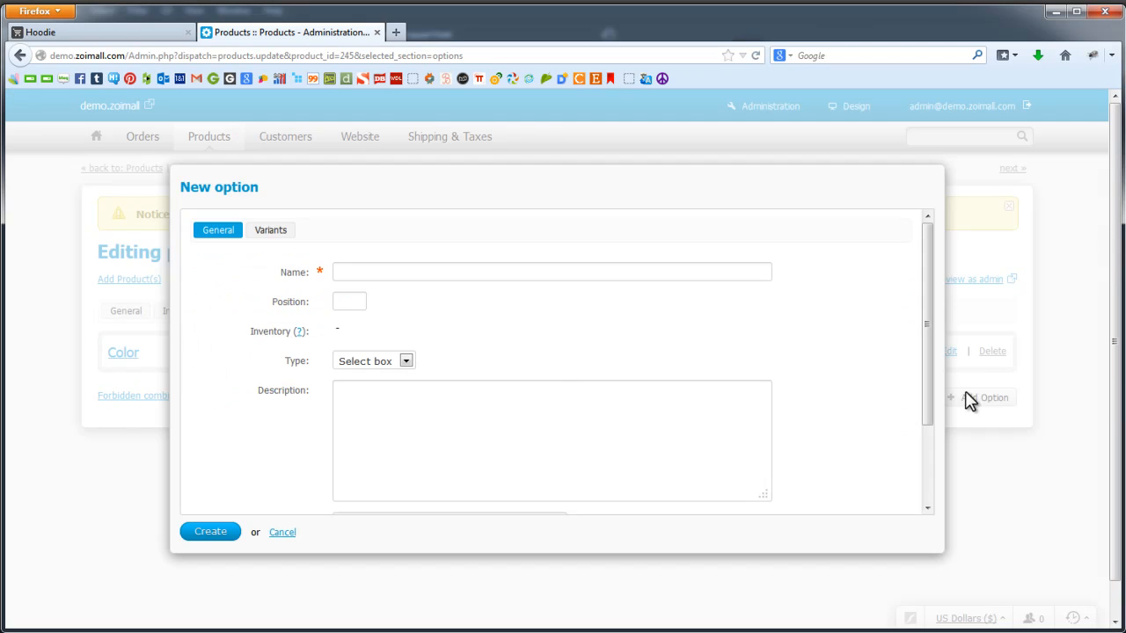
click(449, 273)
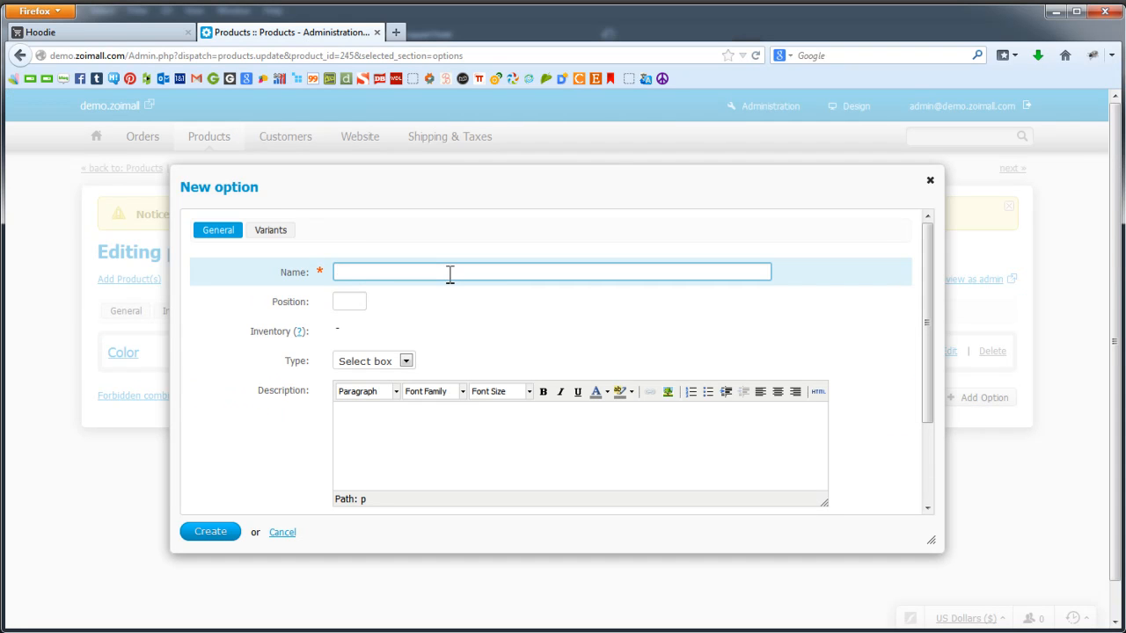
click(344, 302)
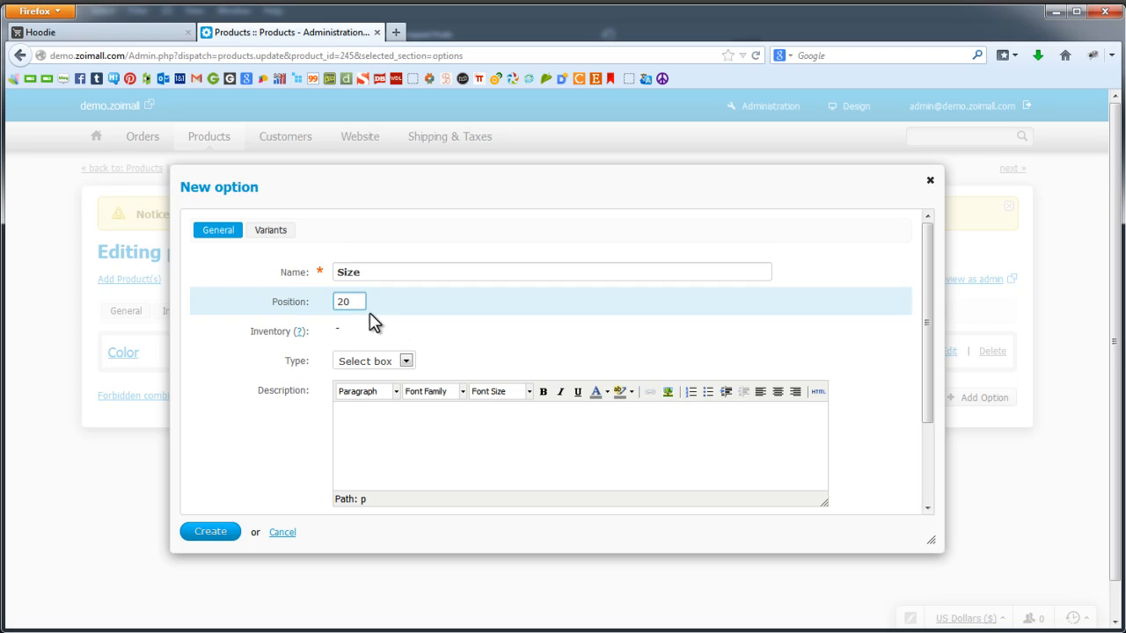
click(541, 332)
click(383, 359)
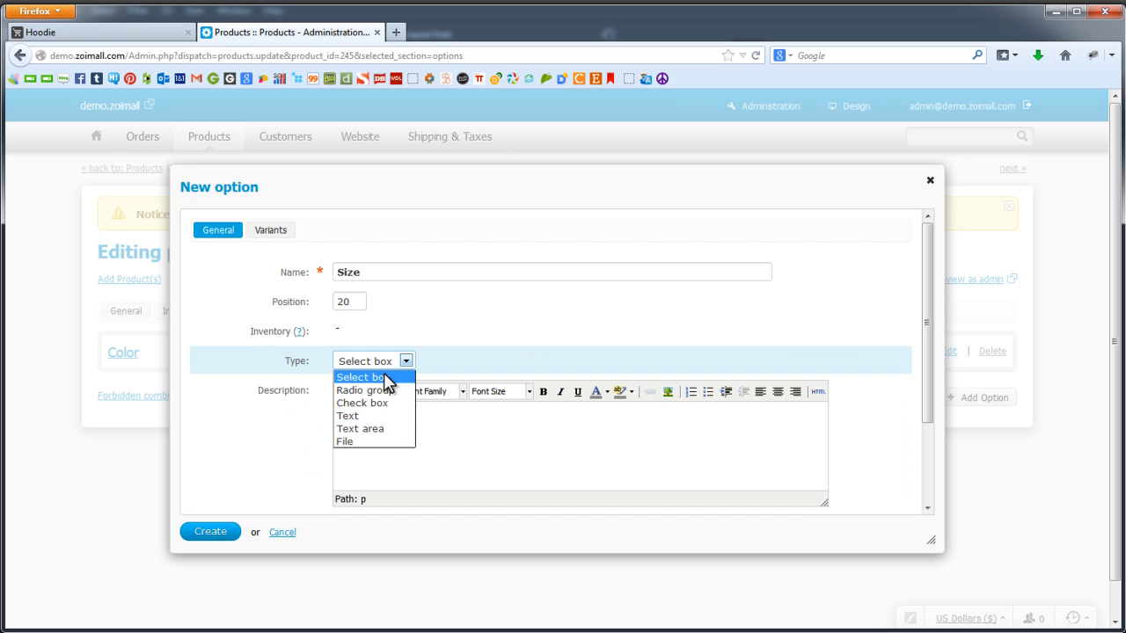
click(362, 377)
scroll(508, 387, down, 3)
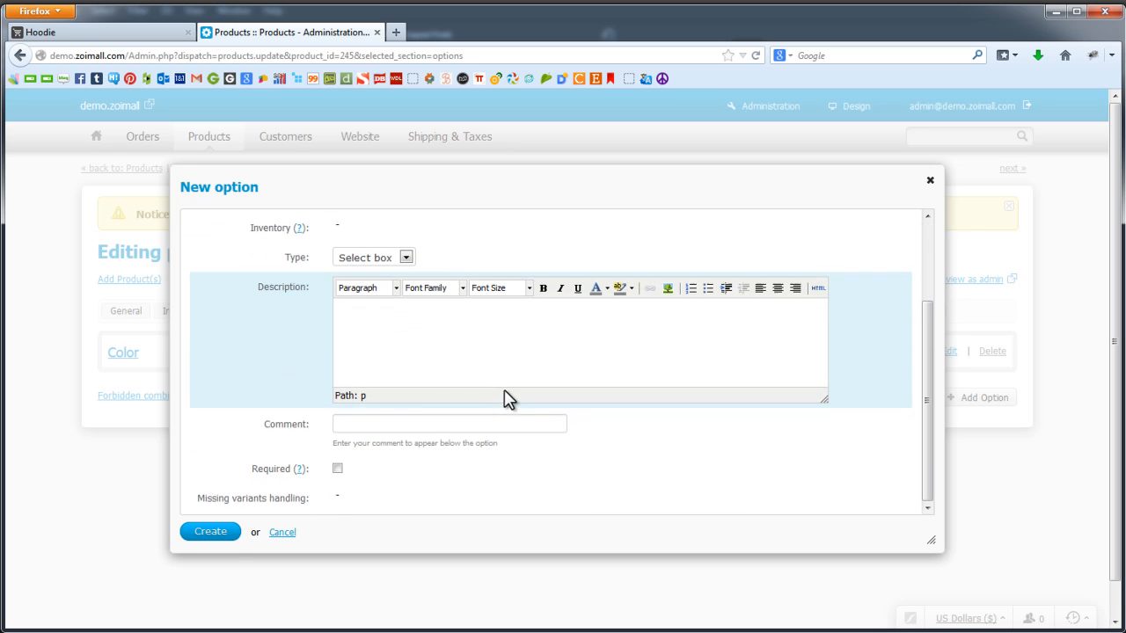
click(228, 531)
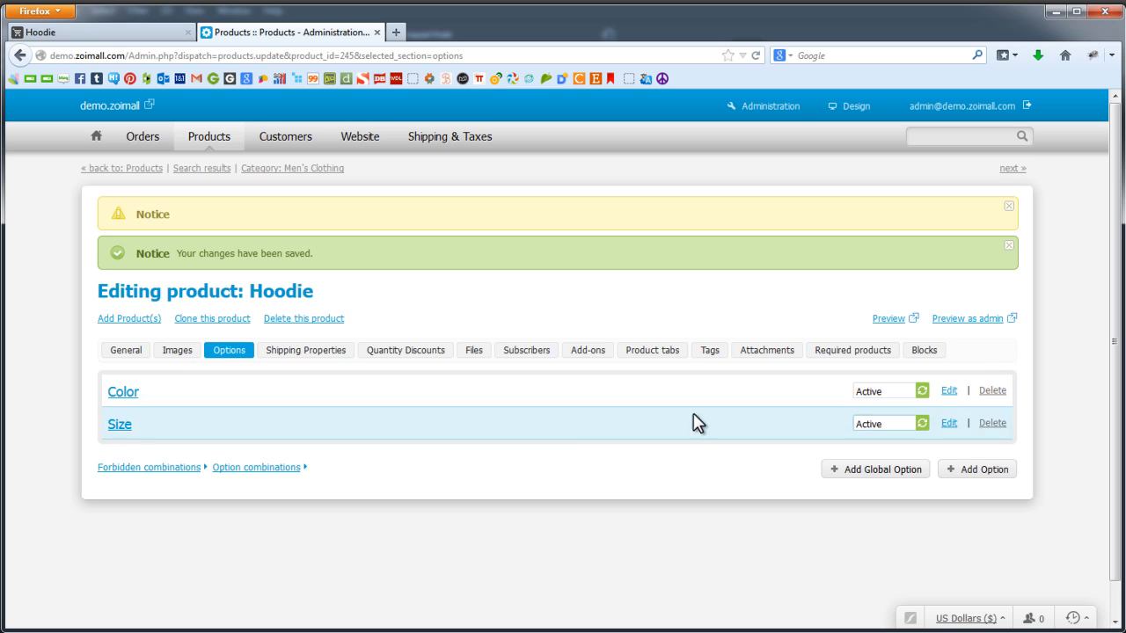
Step: Open the Size option for editing and add three variants named Small, Medium and Large
click(949, 425)
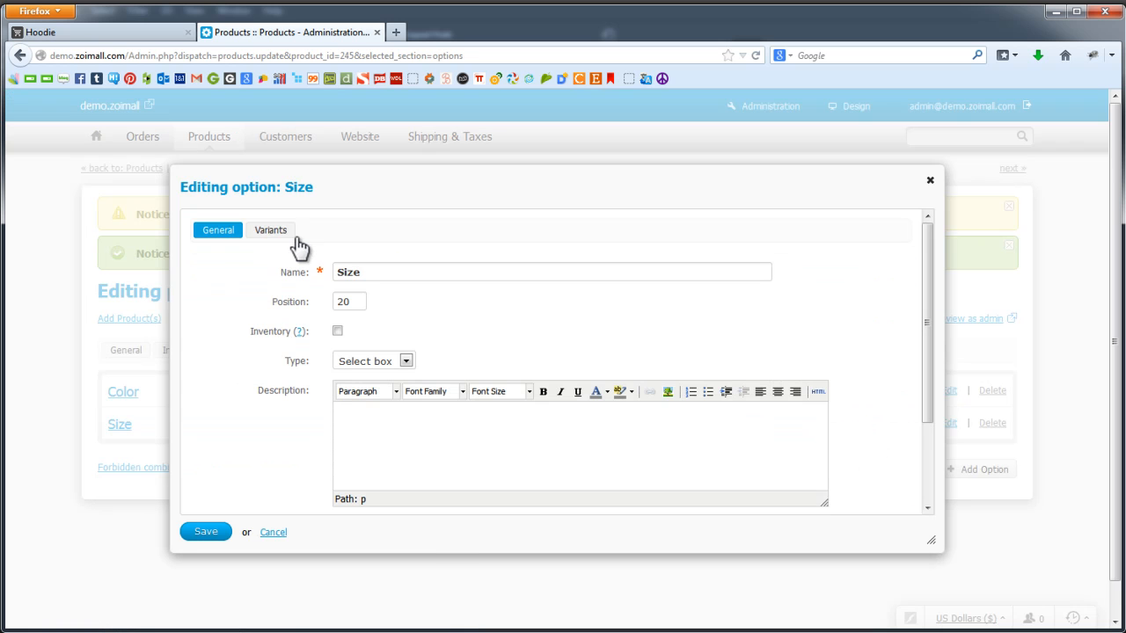
click(273, 230)
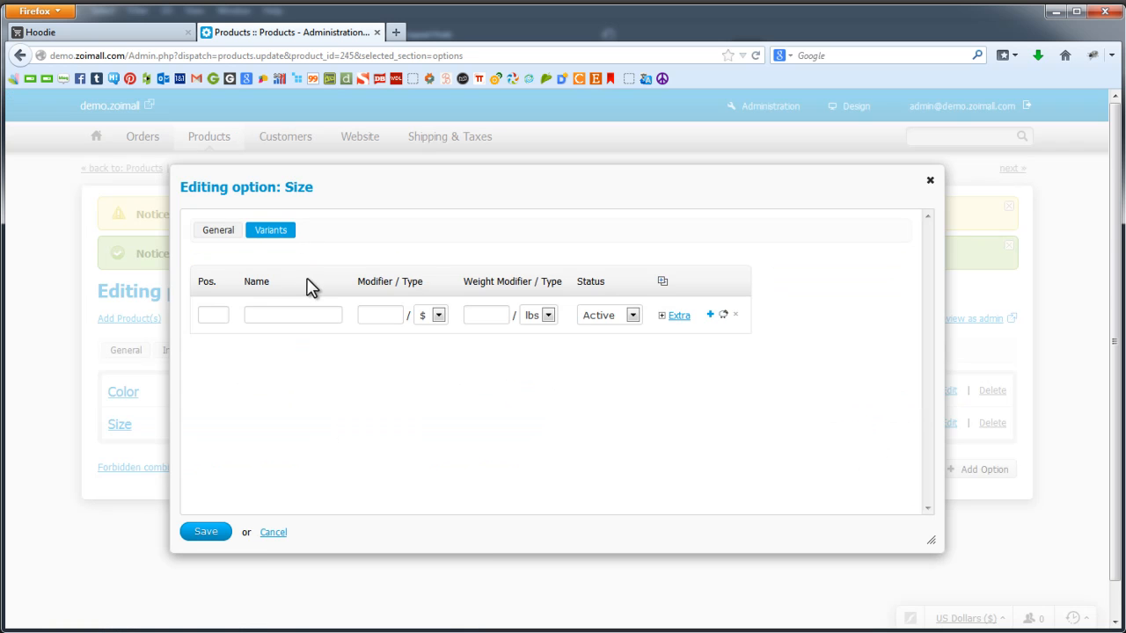
click(302, 310)
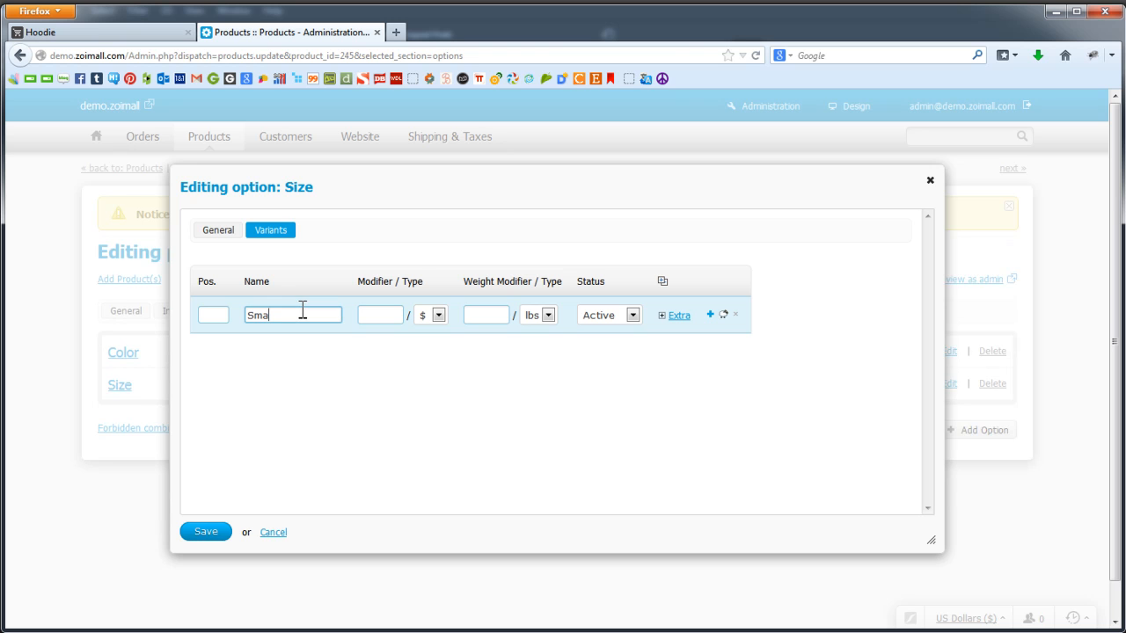
click(710, 315)
click(710, 315)
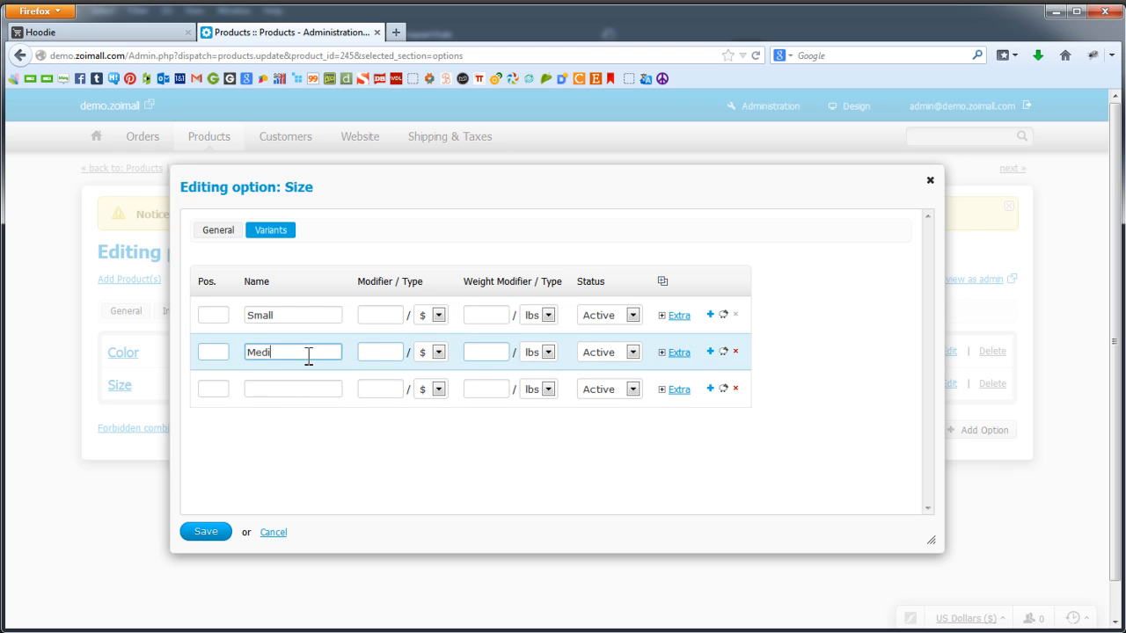
click(303, 387)
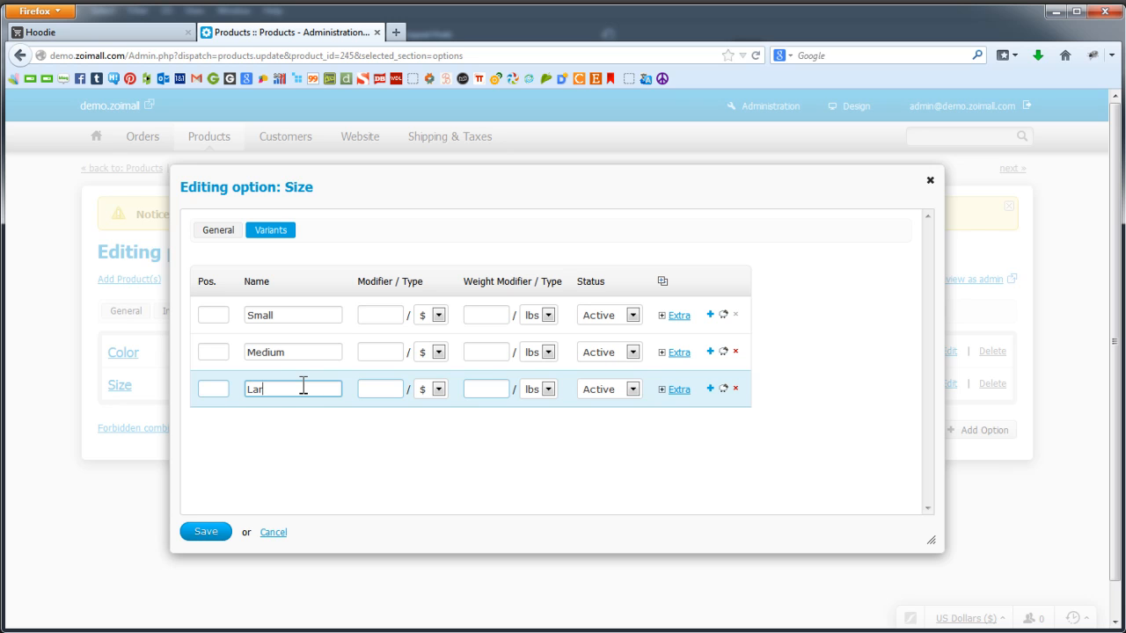
Step: Set the positions of Small, Medium and Large to 10, 20 and 30, and save the Size option
click(214, 315)
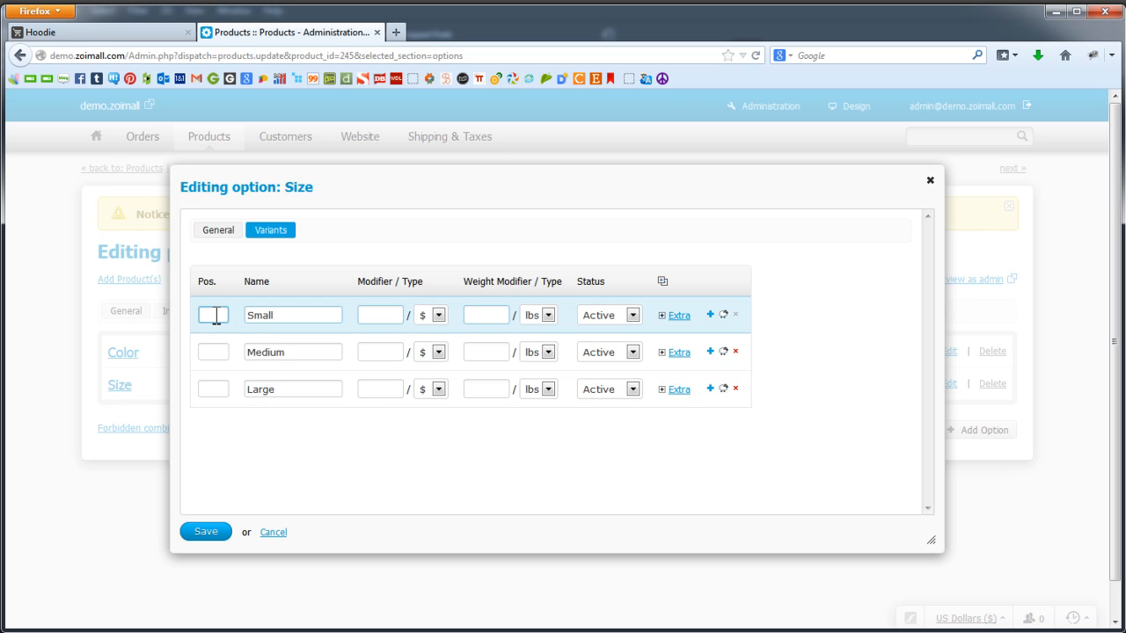
text(10)
click(213, 351)
text(20)
click(216, 389)
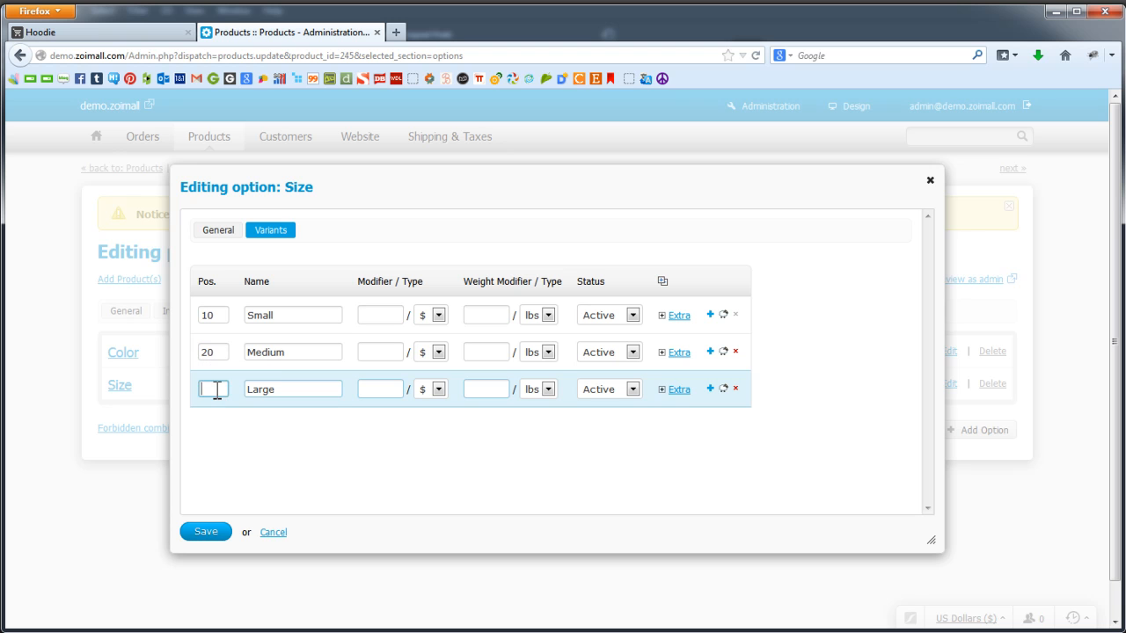
text(30)
click(294, 448)
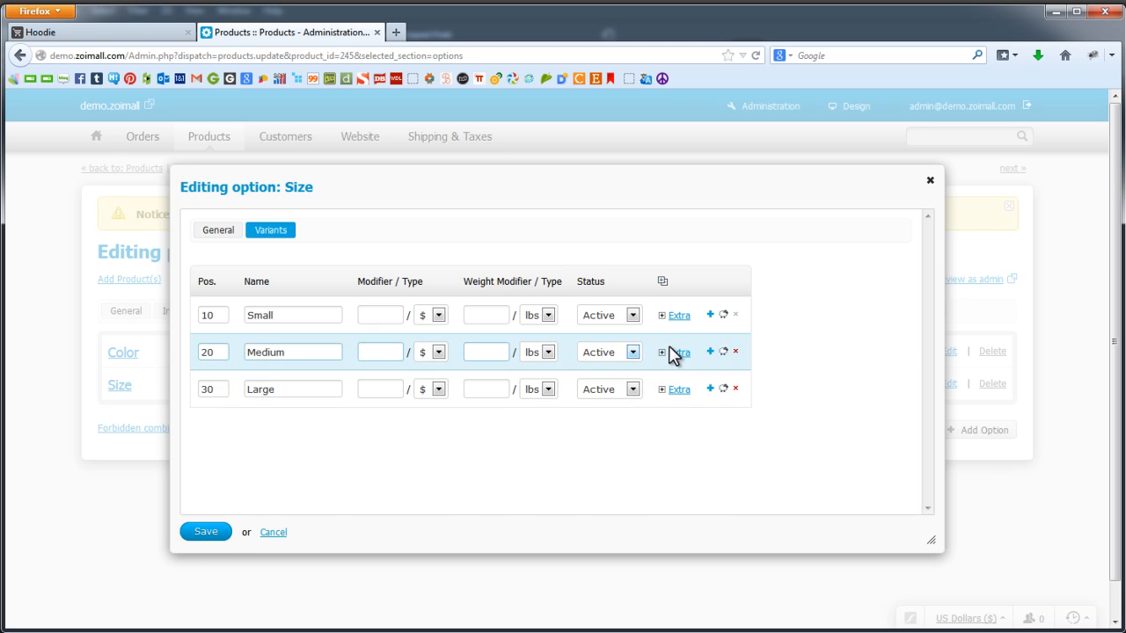
click(677, 316)
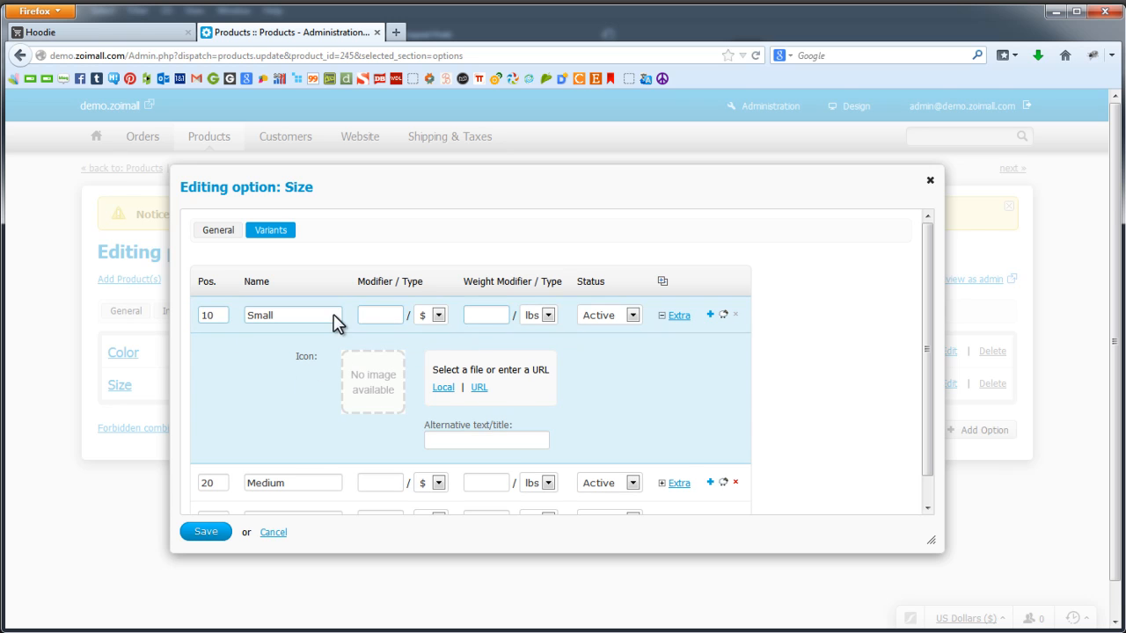
click(674, 316)
click(205, 531)
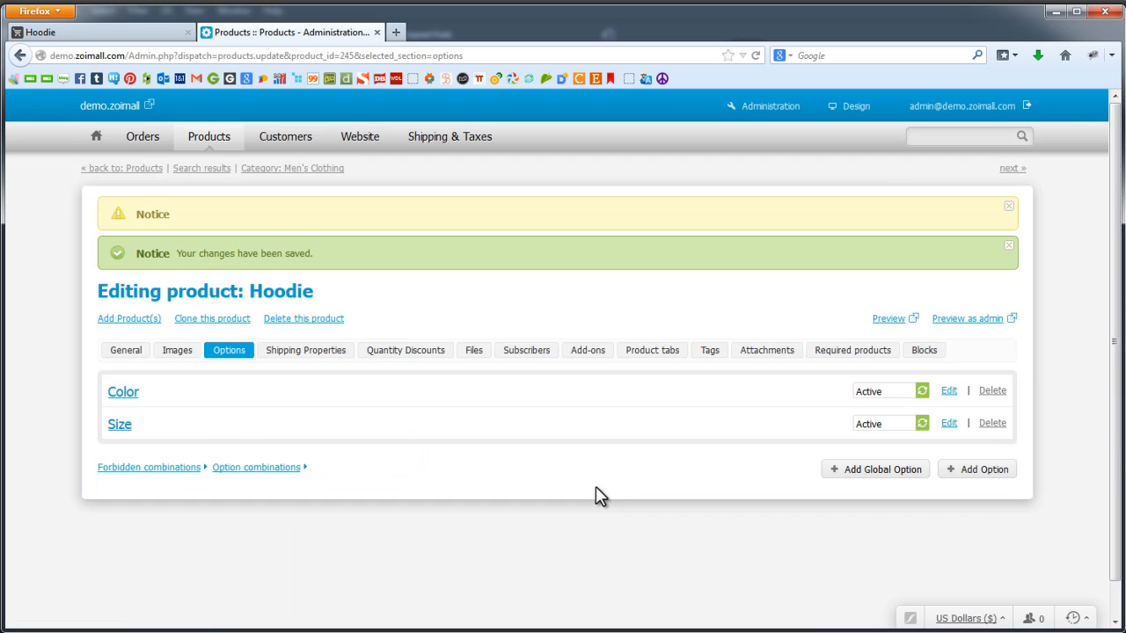
Step: Reload the Hoodie's storefront page, view the available sizes and choose the Green color to check the product page
click(76, 32)
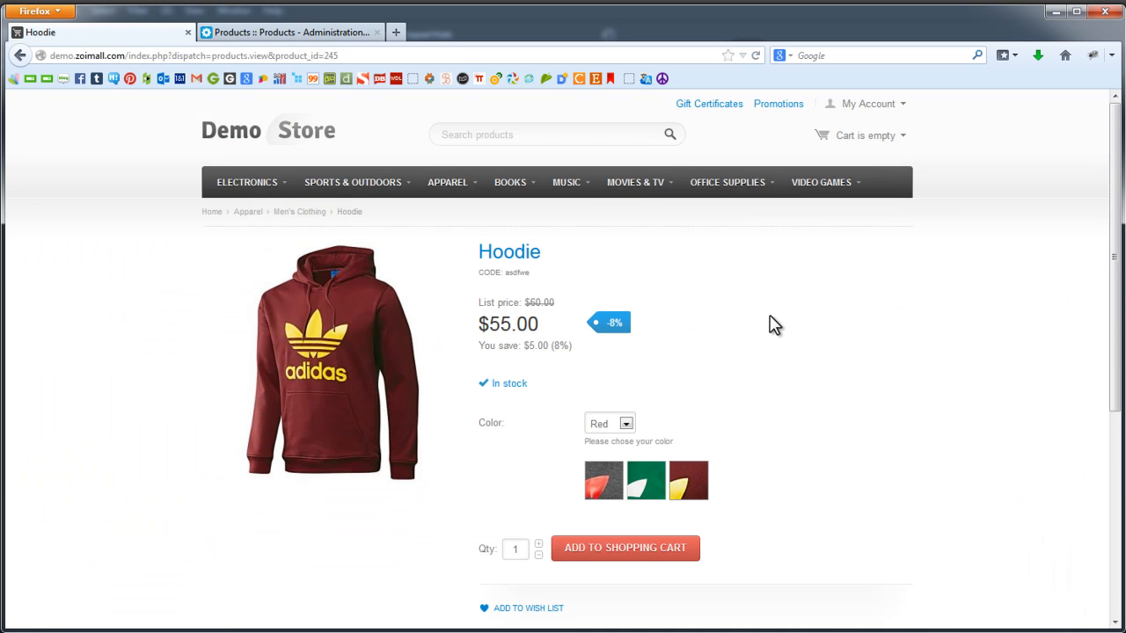
key(F5)
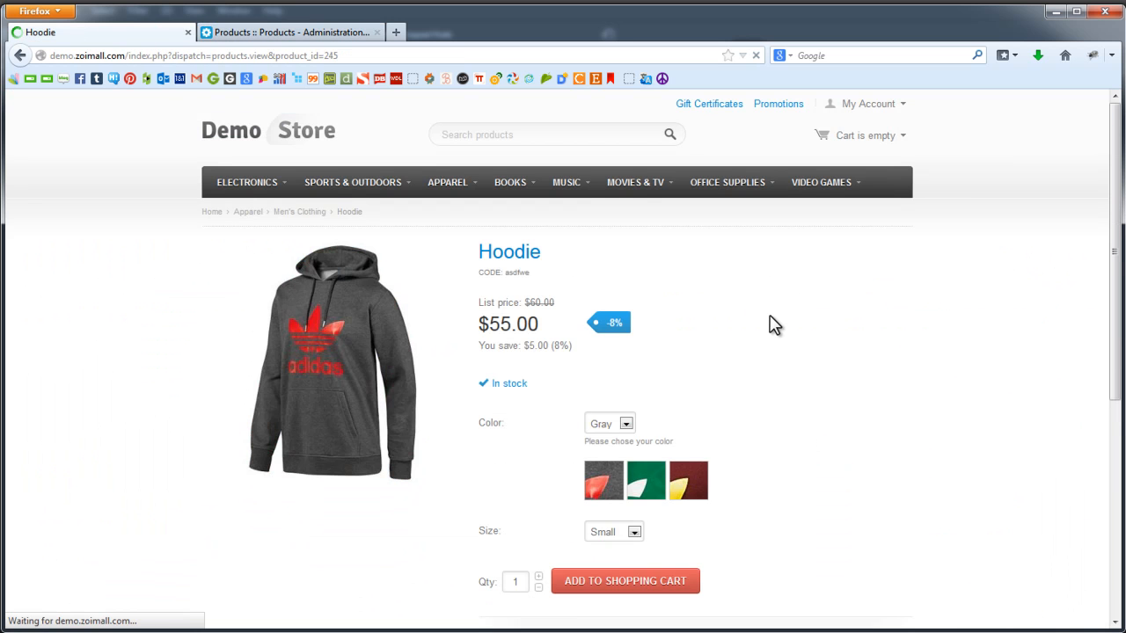
click(637, 524)
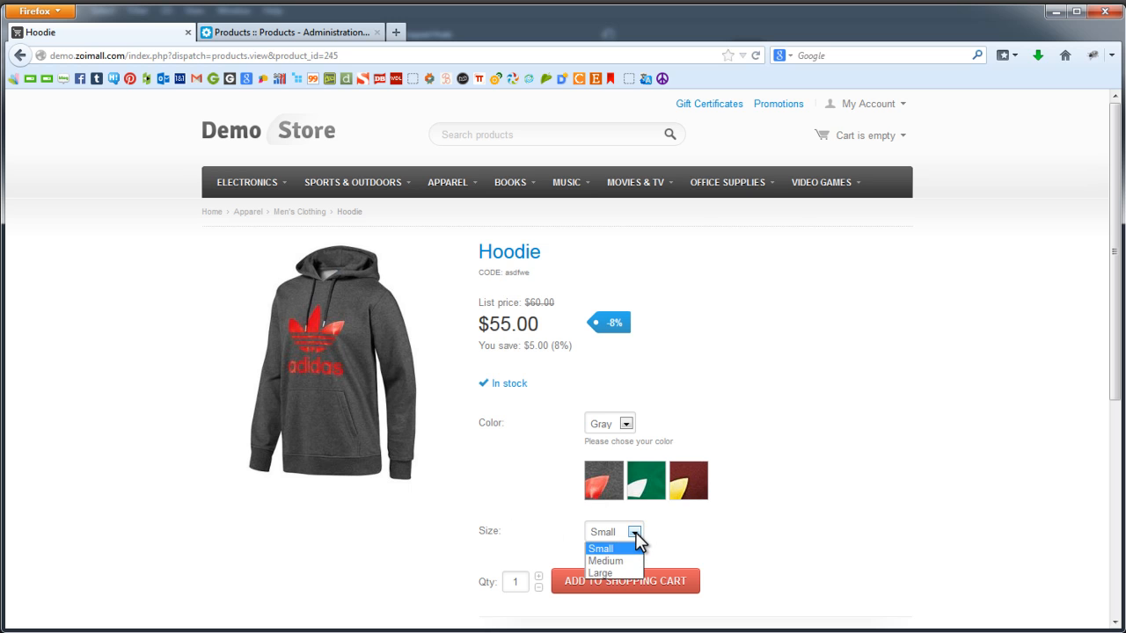
click(636, 528)
click(655, 471)
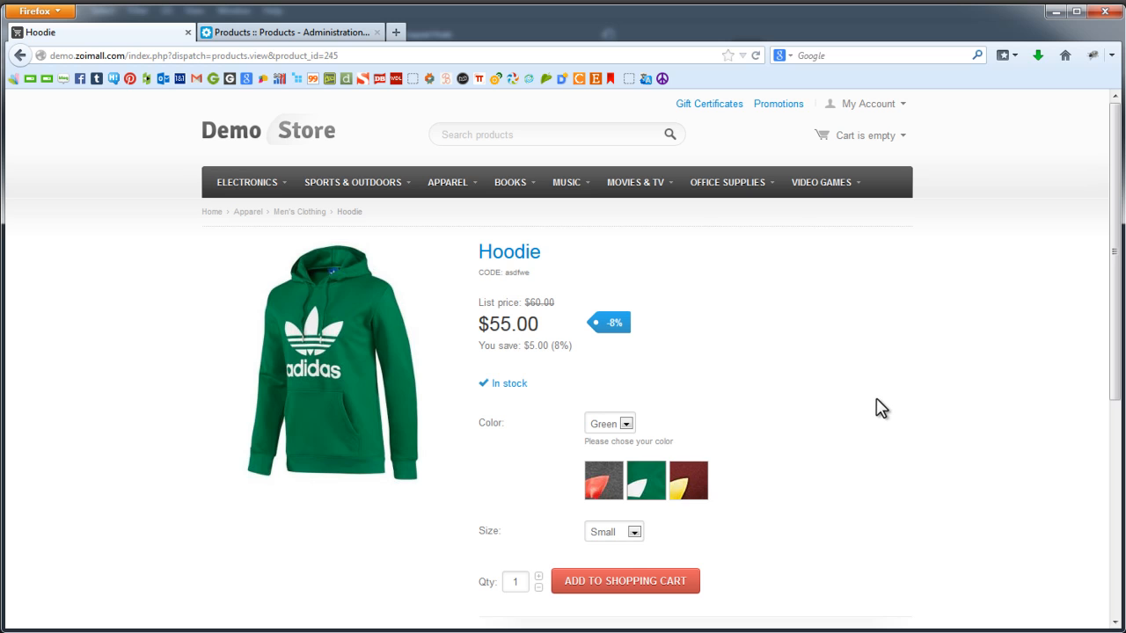
scroll(880, 408, down, 5)
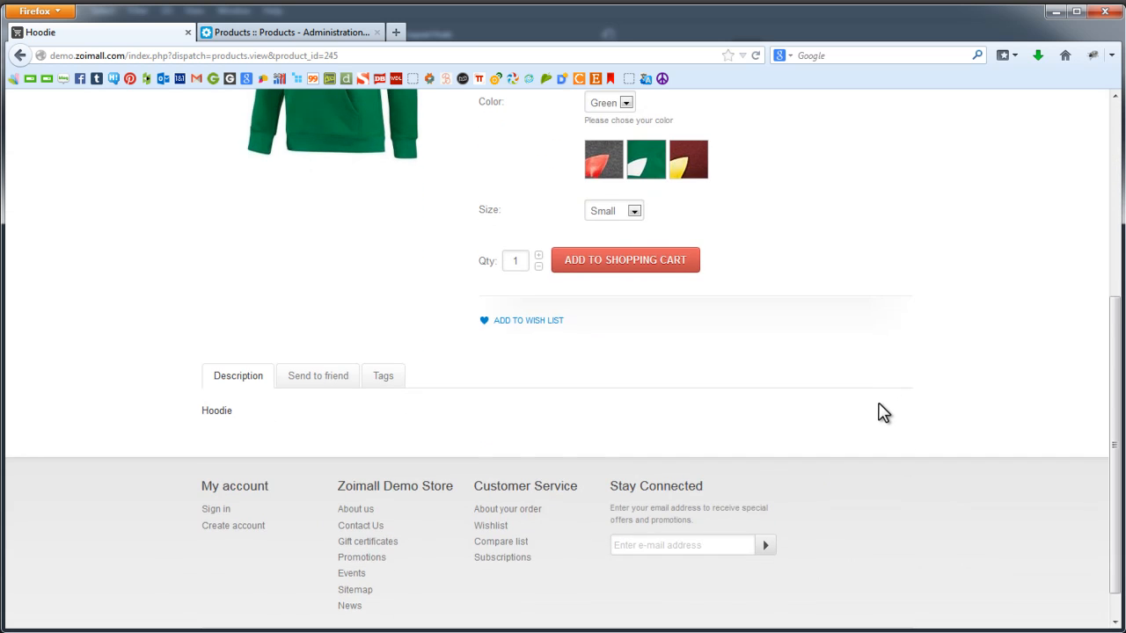
scroll(882, 412, up, 3)
scroll(883, 412, up, 3)
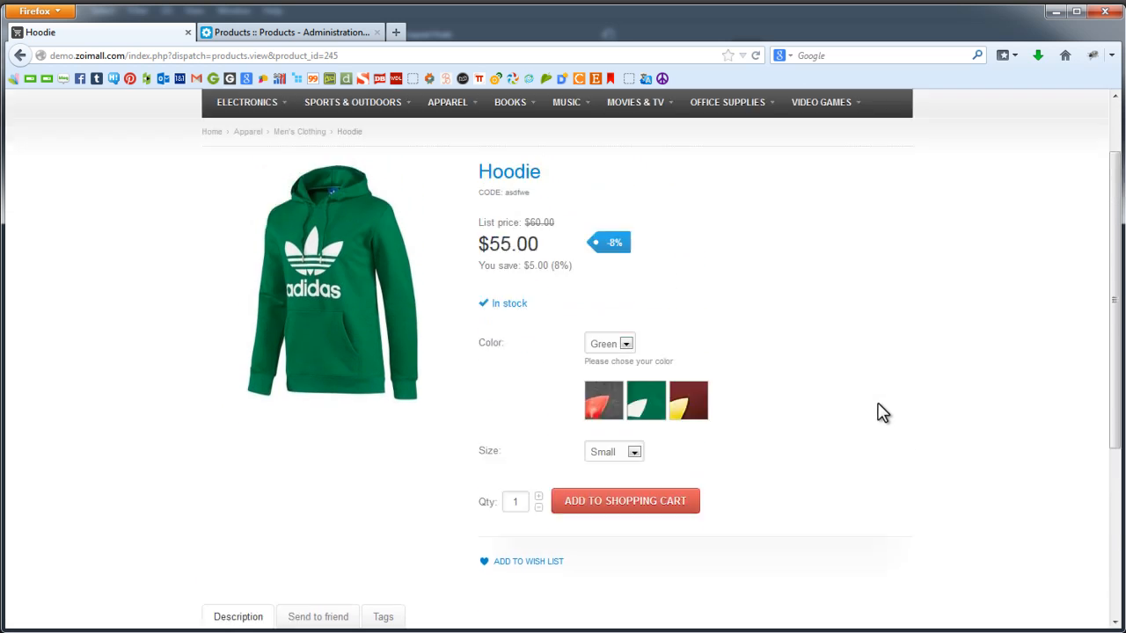